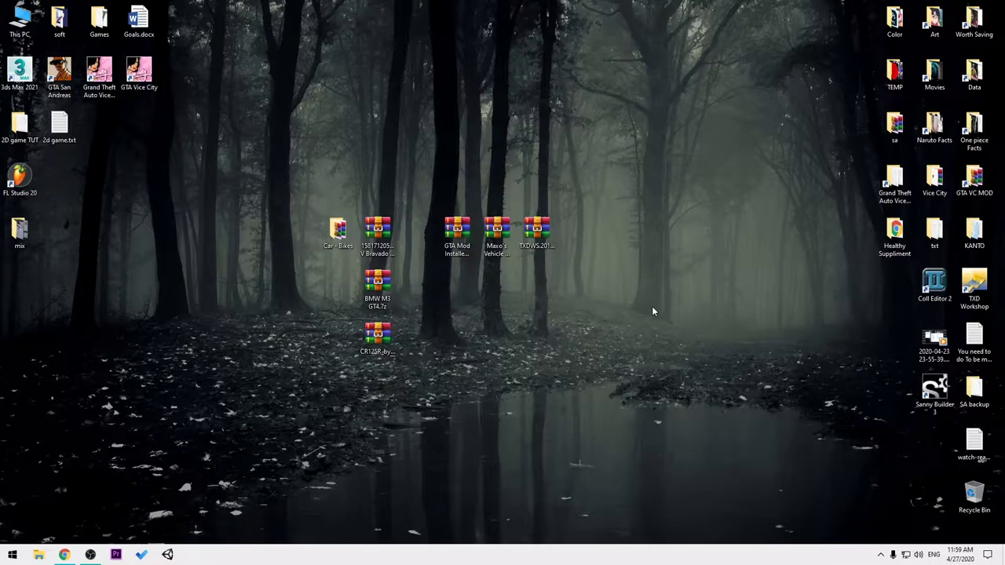
# - Open the GTA Mod Installer 5.0.zip archive on the desktop and run GTA Mod Installer.exe from it
pyautogui.moveTo(440, 182); pyautogui.dragTo(550, 263)
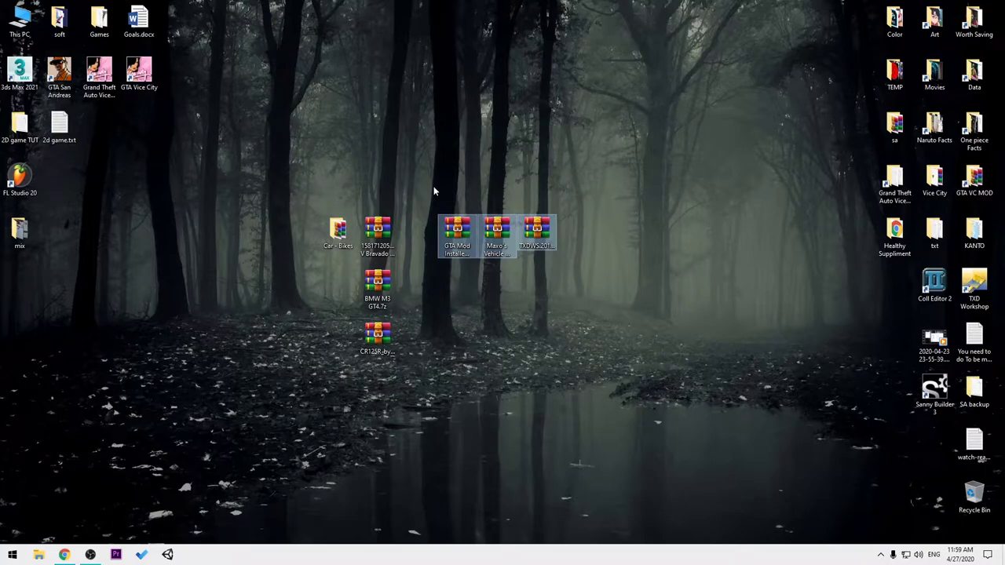
pyautogui.click(467, 226)
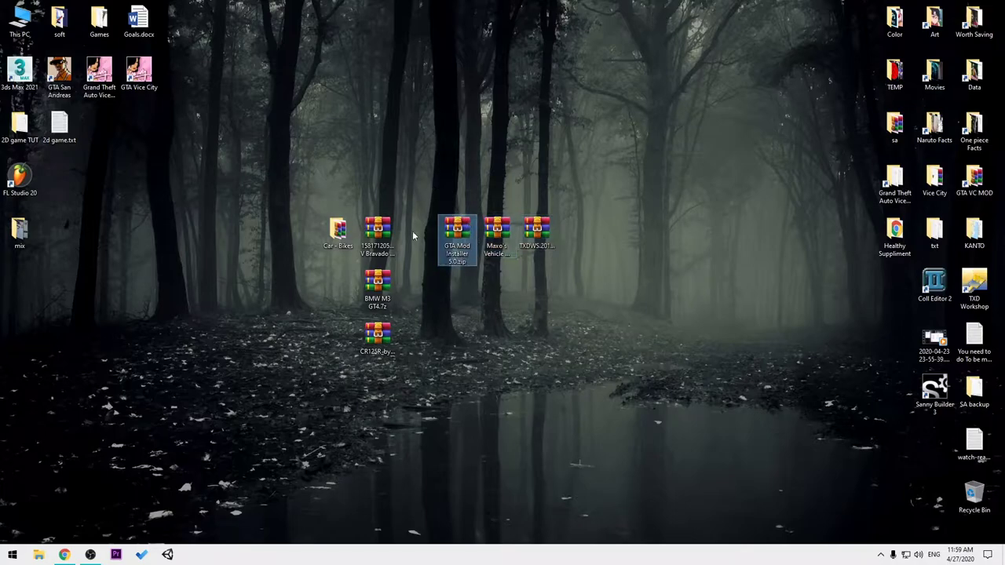
pyautogui.doubleClick(459, 233)
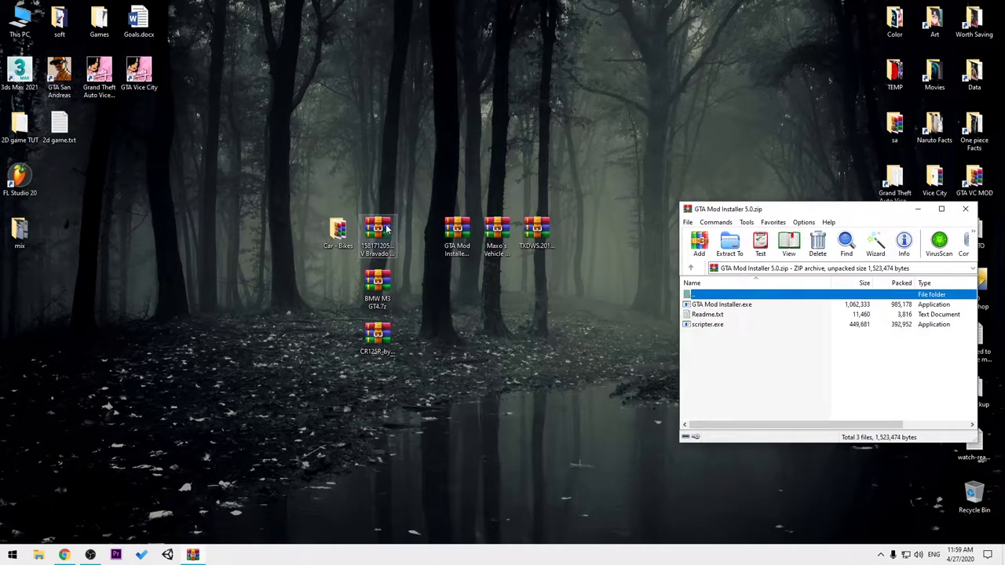
pyautogui.moveTo(360, 186); pyautogui.dragTo(419, 350)
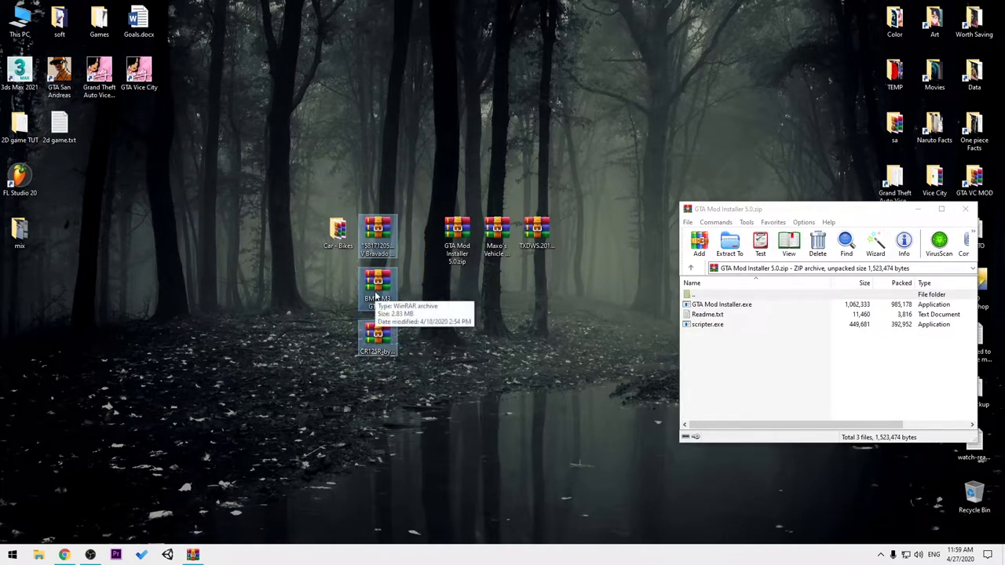
pyautogui.doubleClick(727, 305)
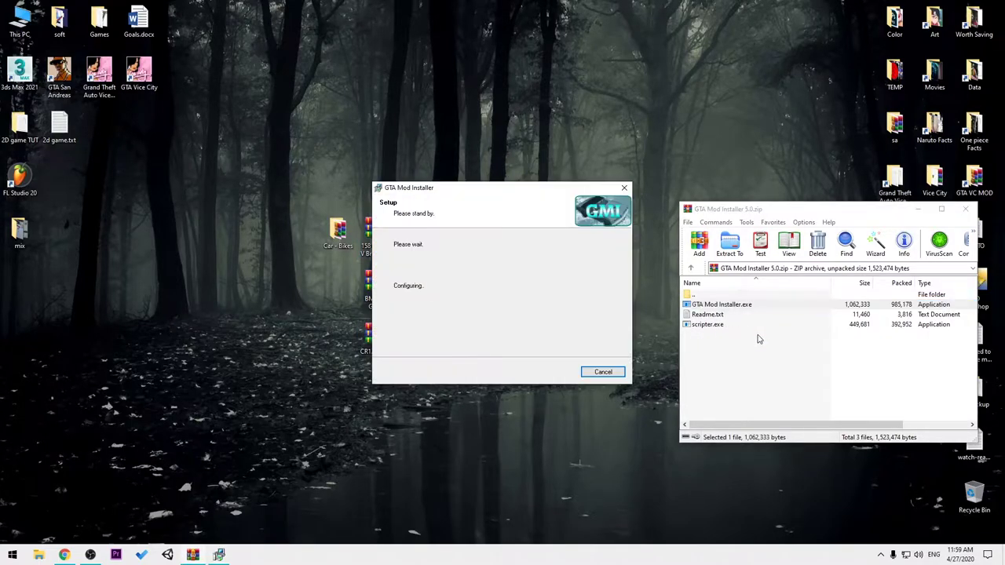
# - Choose to install a custom vehicle into Vice City from a ZIP or RAR file holding the vehicle's files
pyautogui.click(610, 371)
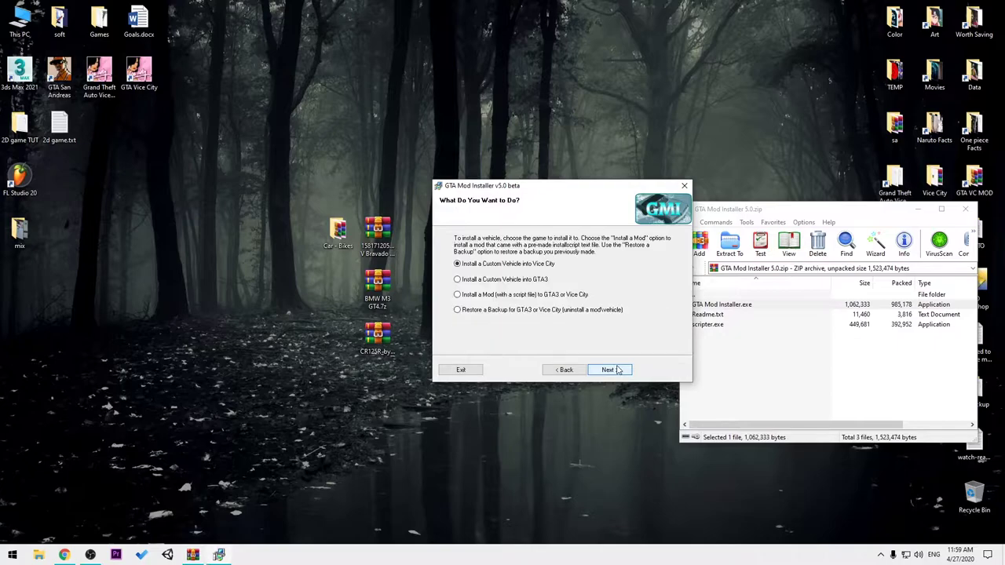
pyautogui.click(614, 371)
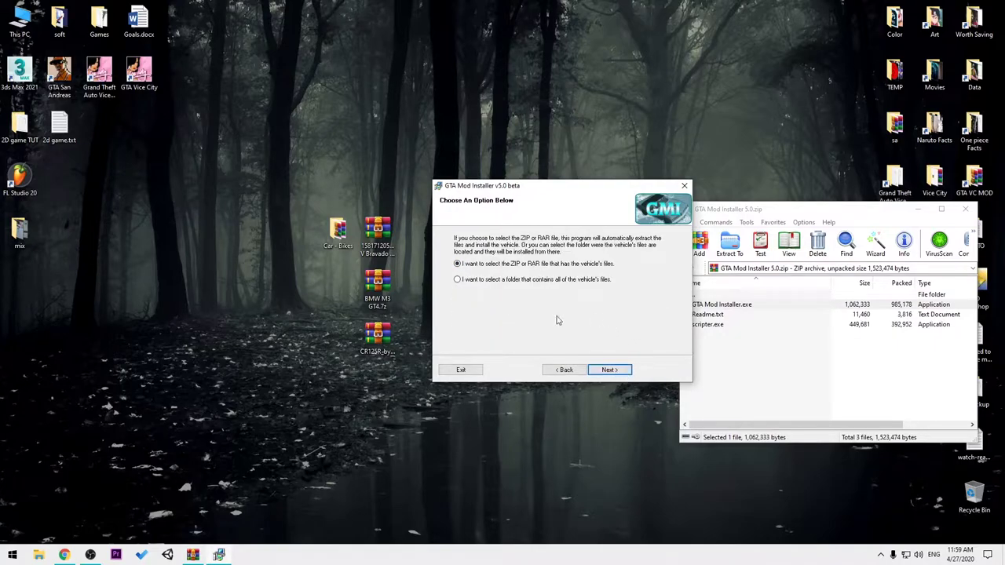
pyautogui.click(609, 370)
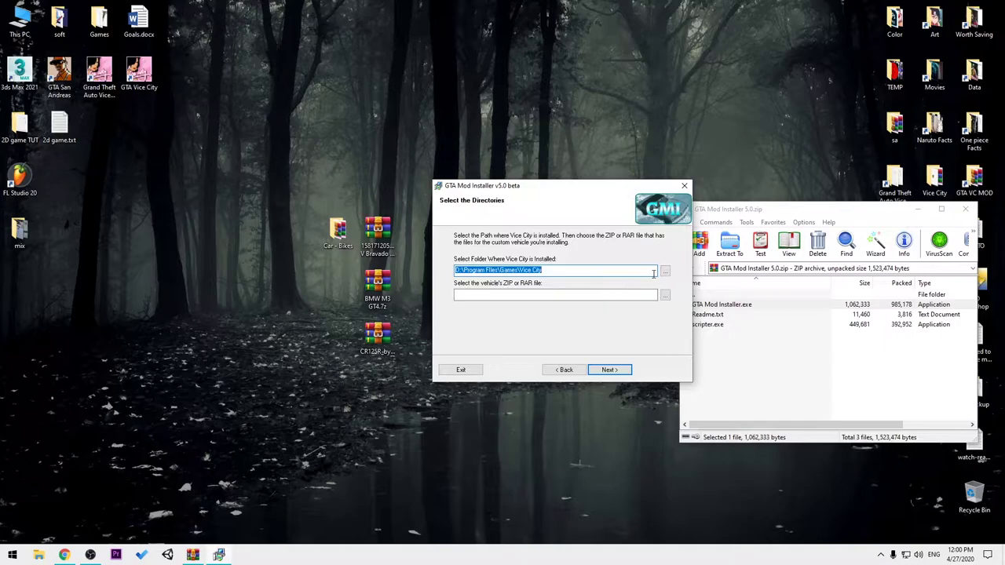
pyautogui.click(495, 295)
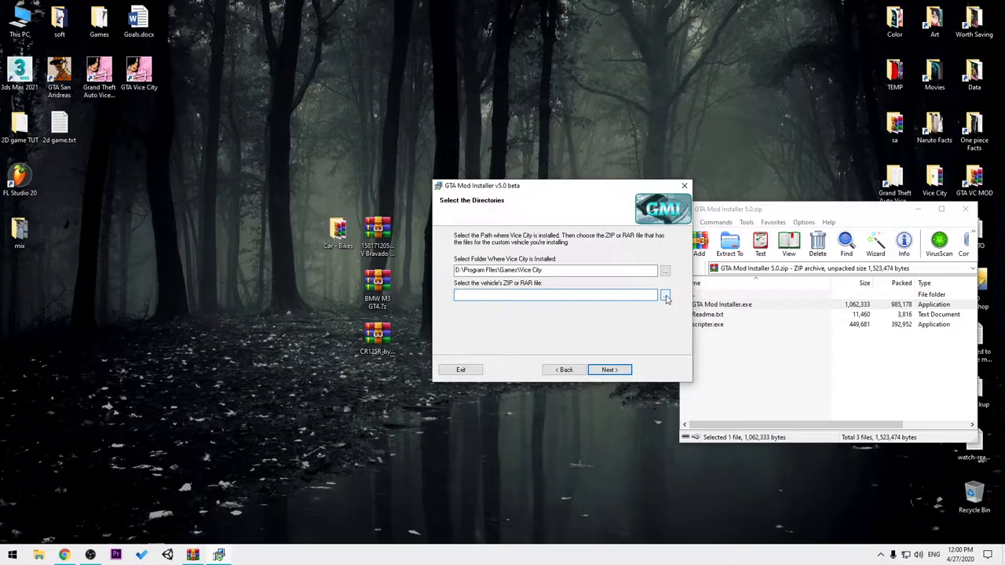
pyautogui.click(381, 239)
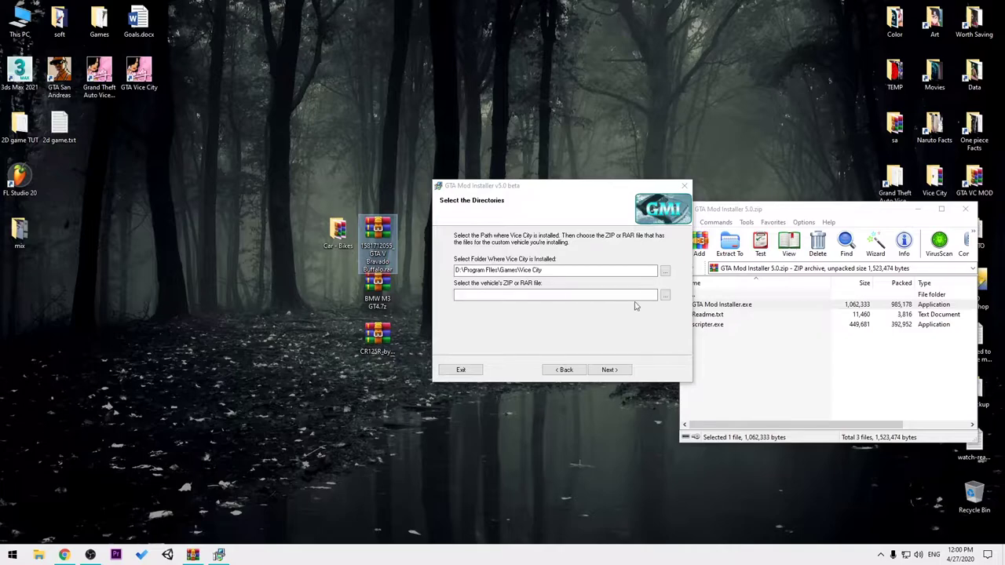
pyautogui.click(665, 294)
pyautogui.scroll(-4, 525, 259)
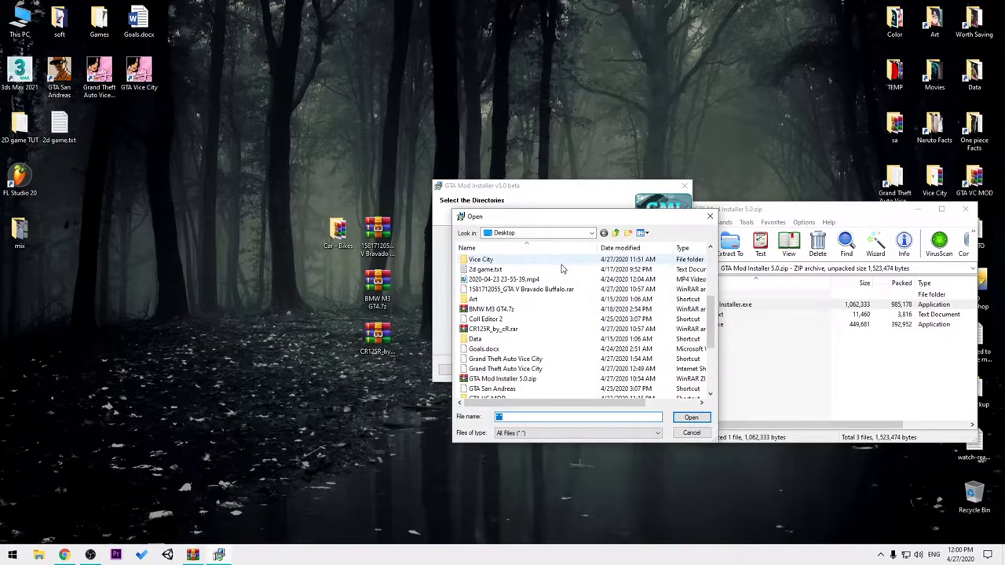
pyautogui.click(525, 290)
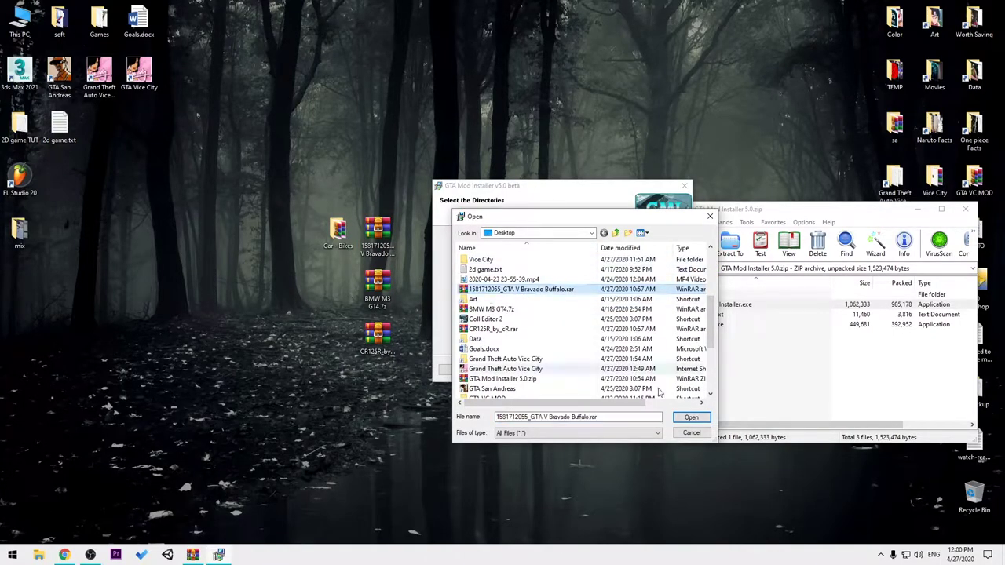
pyautogui.click(691, 417)
pyautogui.click(618, 364)
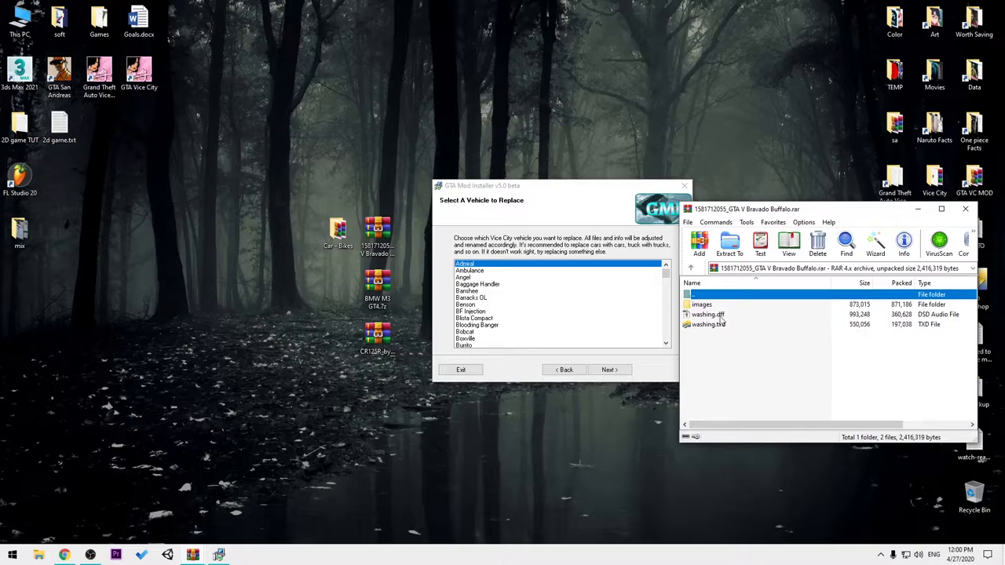
# - Check the model file name in the Bravado Buffalo archive and choose Washington as the vehicle to replace
pyautogui.click(711, 314)
pyautogui.click(965, 209)
pyautogui.press('w')
pyautogui.scroll(-1, 519, 338)
pyautogui.click(482, 332)
pyautogui.click(497, 325)
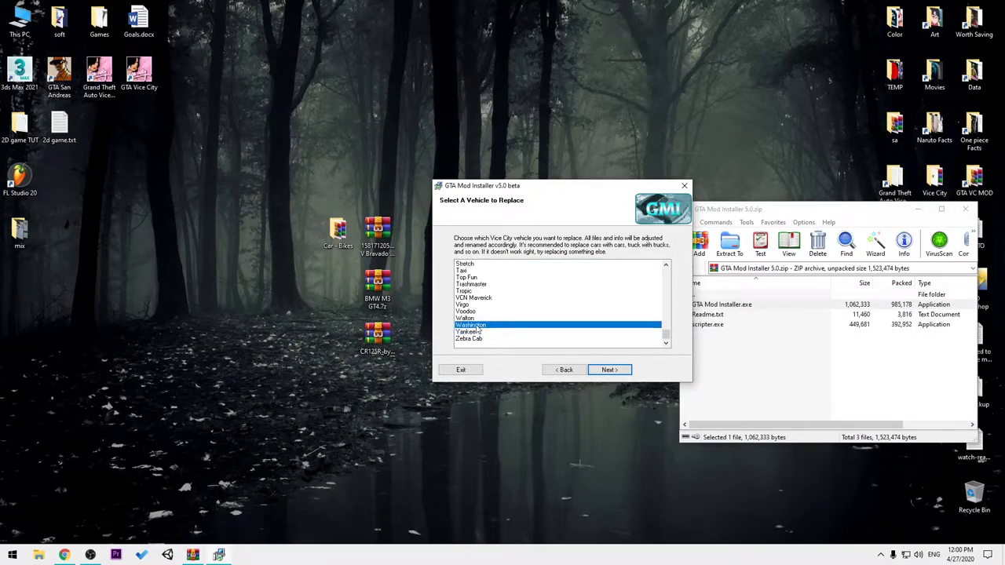
pyautogui.click(620, 369)
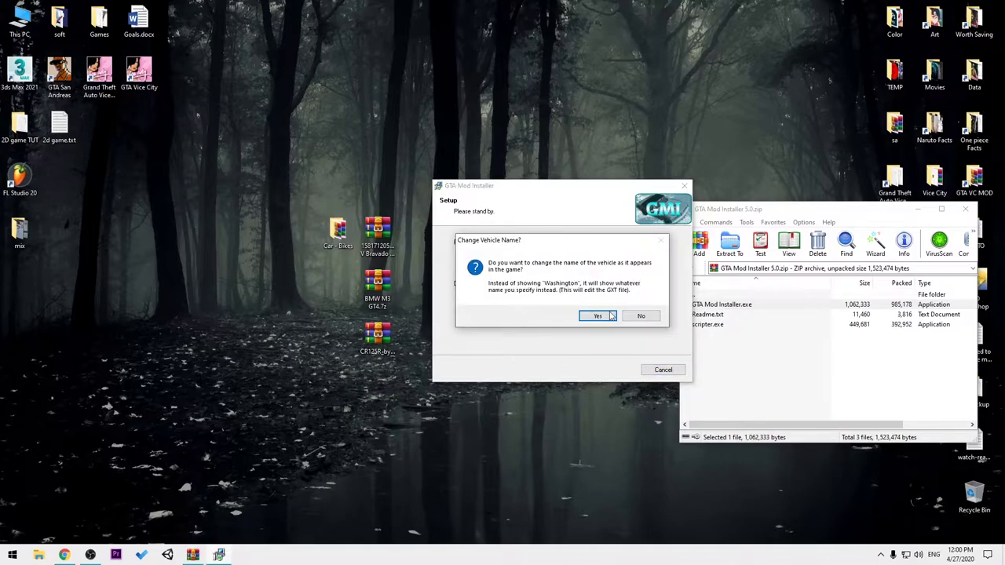
# - Agree to change the in-game vehicle name and set it to "washing", copied from the model file in the Bravado Buffalo archive
pyautogui.click(606, 317)
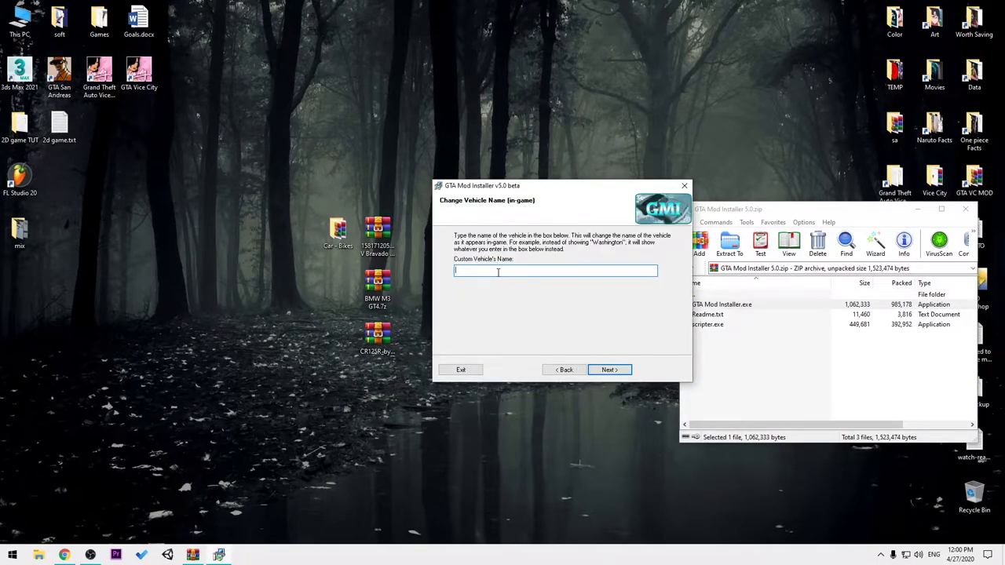
pyautogui.doubleClick(376, 230)
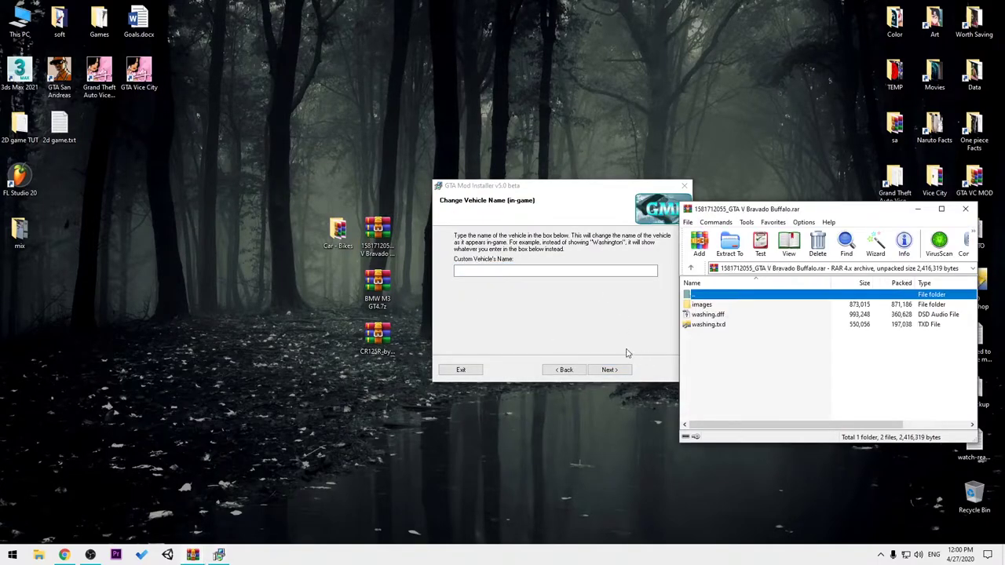
pyautogui.click(728, 314)
pyautogui.click(714, 315)
pyautogui.hotkey('ctrl', 'c')
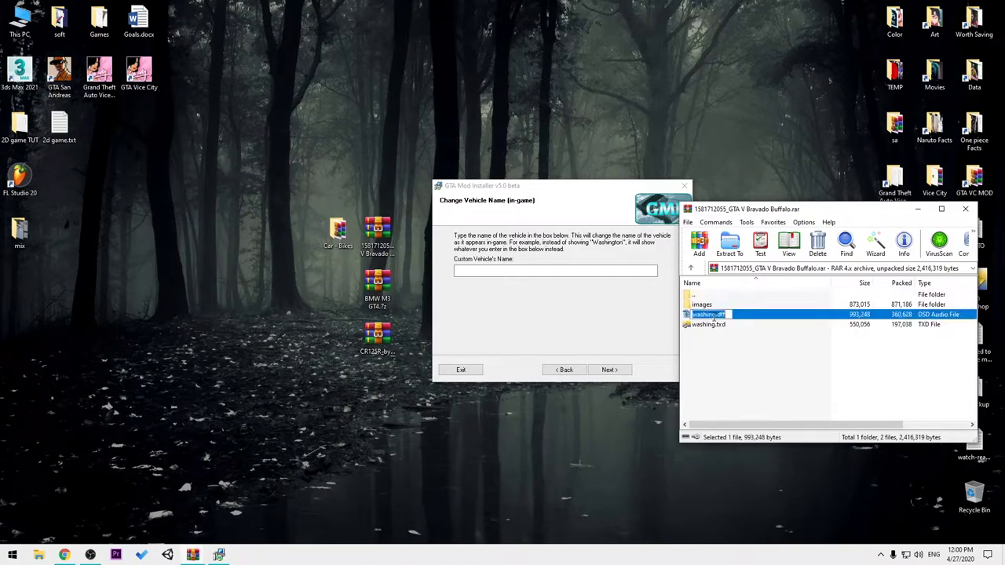
pyautogui.click(965, 208)
pyautogui.click(466, 271)
pyautogui.hotkey('ctrl', 'v')
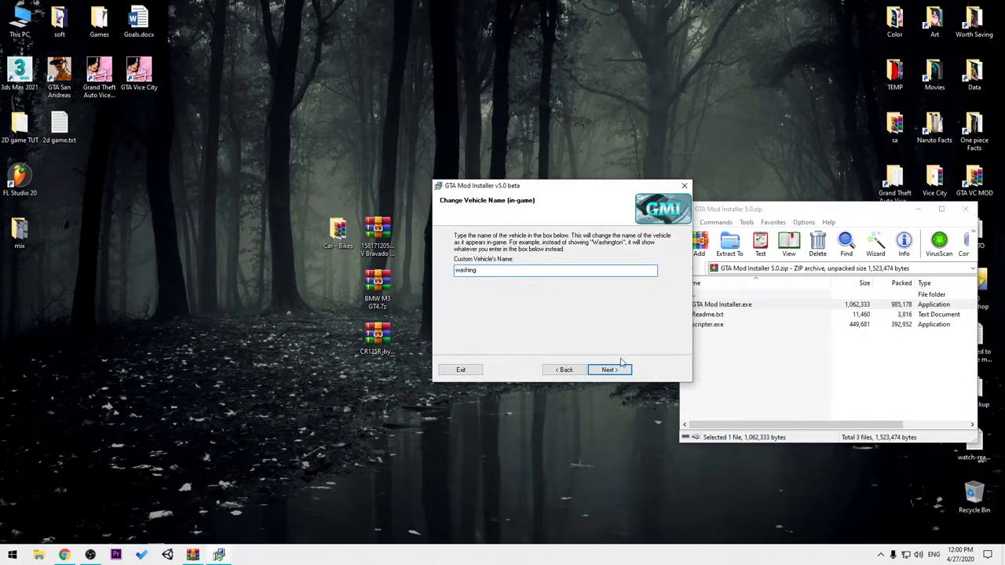
pyautogui.click(621, 365)
pyautogui.click(610, 370)
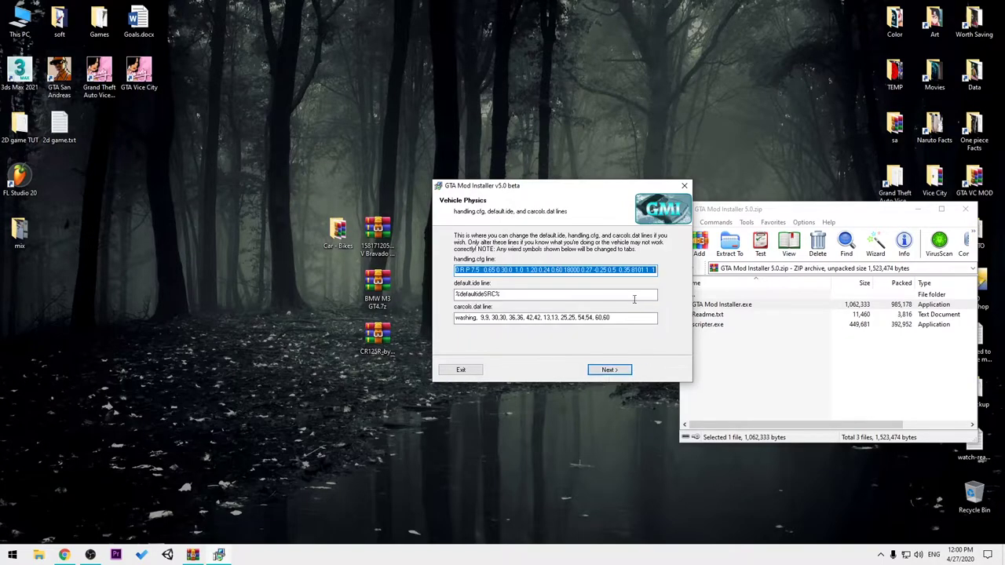
# - Open default.ide from the Vice City installation's data folder in Notepad++
pyautogui.doubleClick(520, 297)
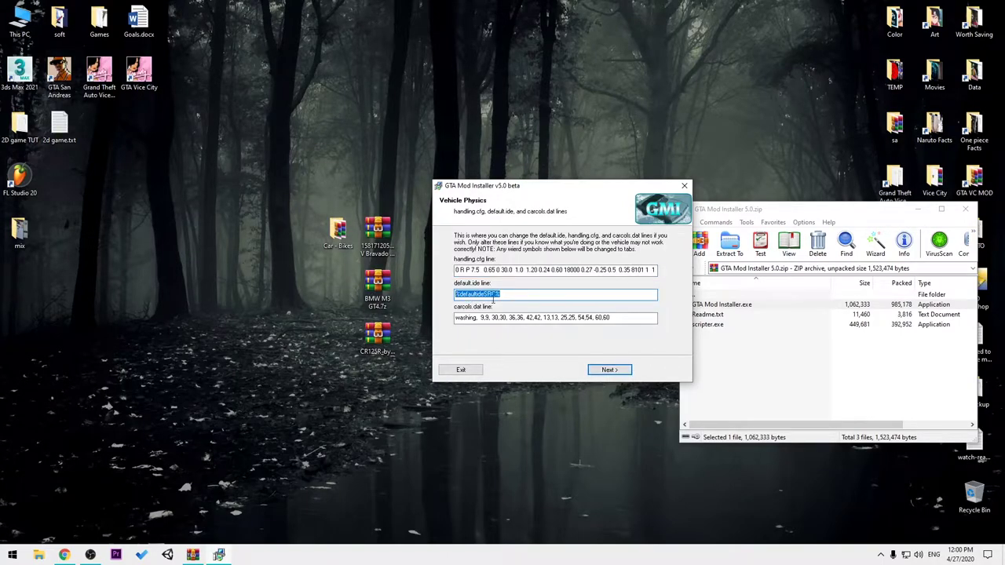
pyautogui.rightClick(145, 66)
pyautogui.click(185, 92)
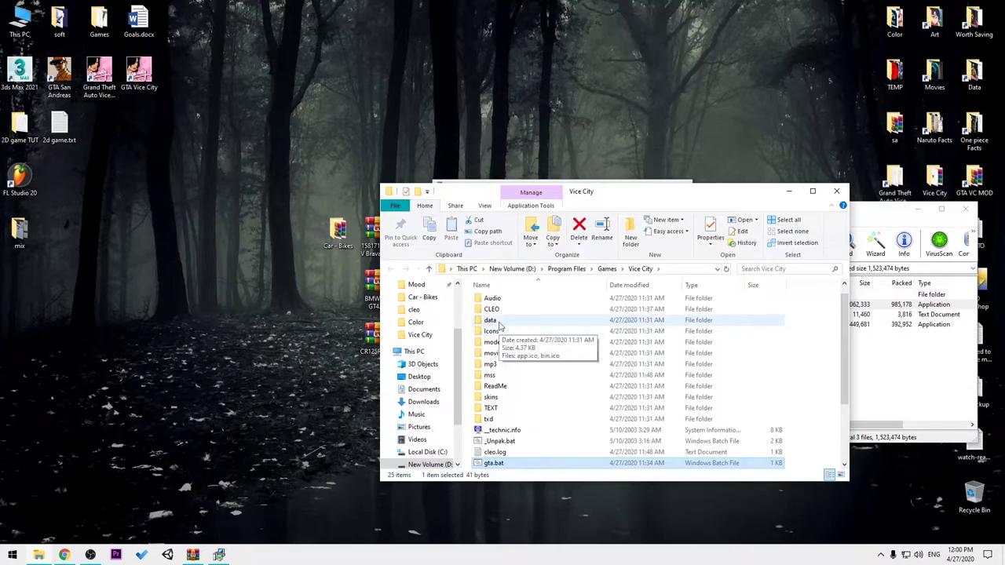
pyautogui.doubleClick(502, 321)
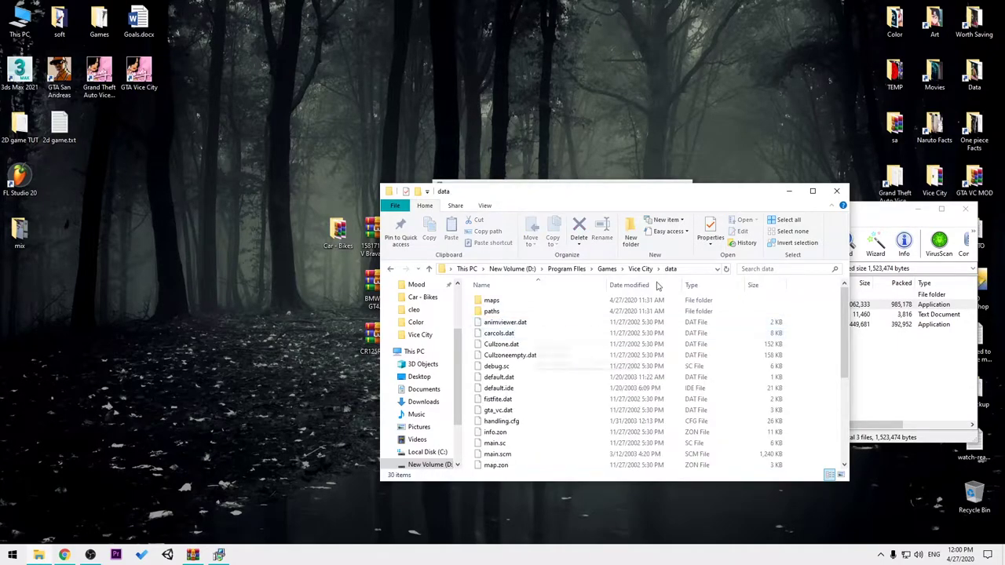
pyautogui.moveTo(553, 198); pyautogui.dragTo(527, 207)
pyautogui.click(492, 393)
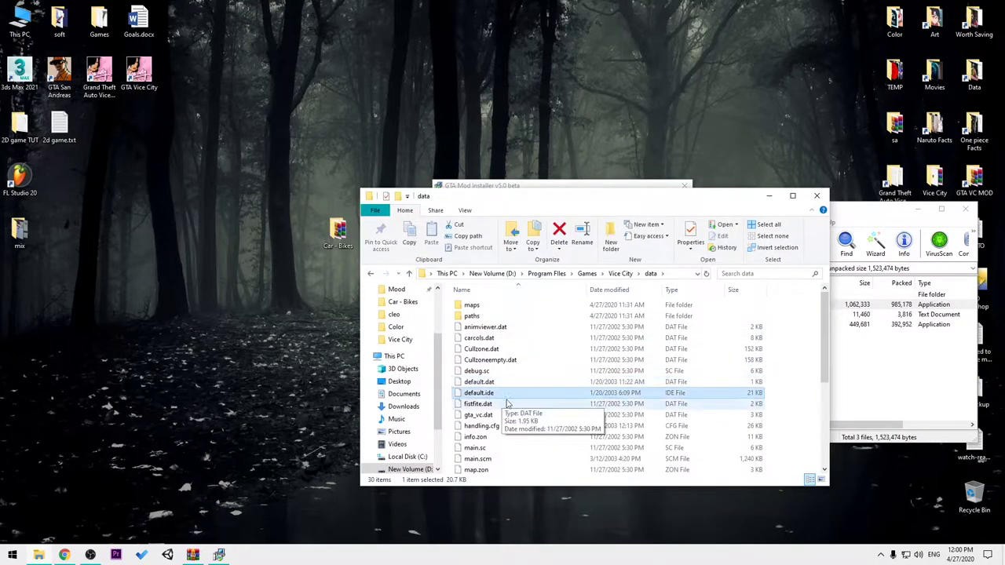
pyautogui.rightClick(492, 398)
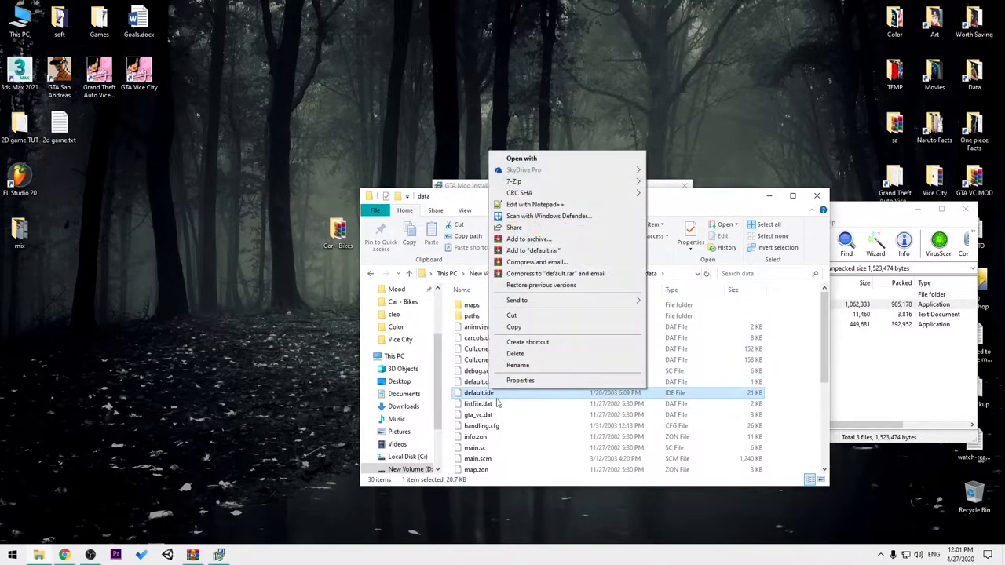
pyautogui.click(538, 206)
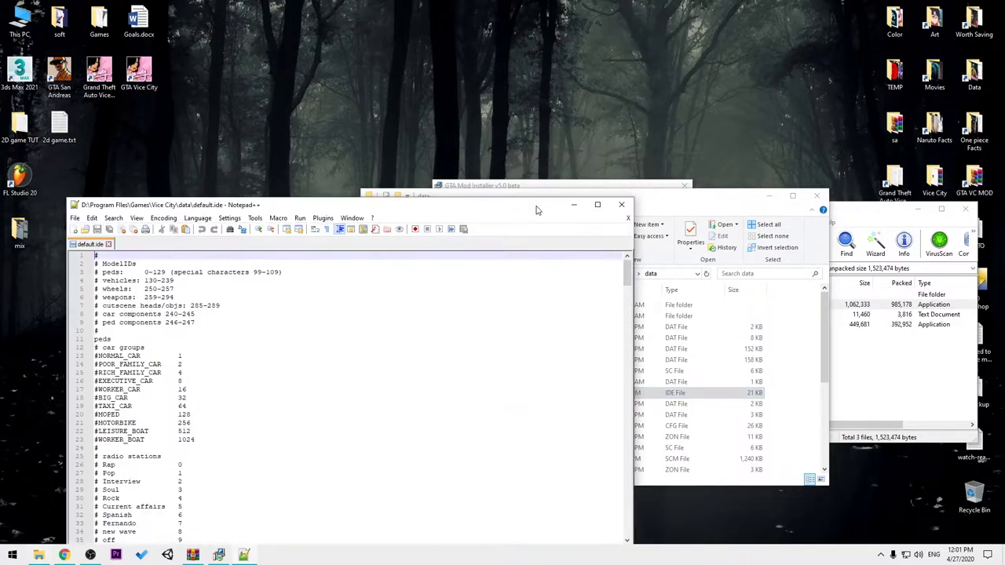
# - Search default.ide for "wash" and copy the whole washing line with ID 151
pyautogui.moveTo(261, 206); pyautogui.dragTo(445, 387)
pyautogui.click(524, 191)
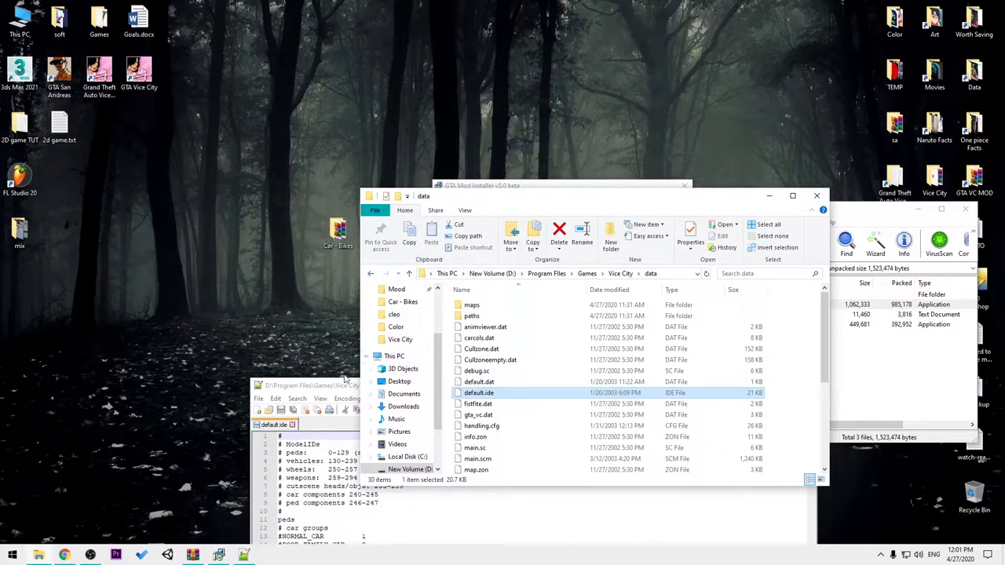
pyautogui.moveTo(342, 387); pyautogui.dragTo(381, 199)
pyautogui.doubleClick(439, 376)
pyautogui.hotkey('ctrl', 'f')
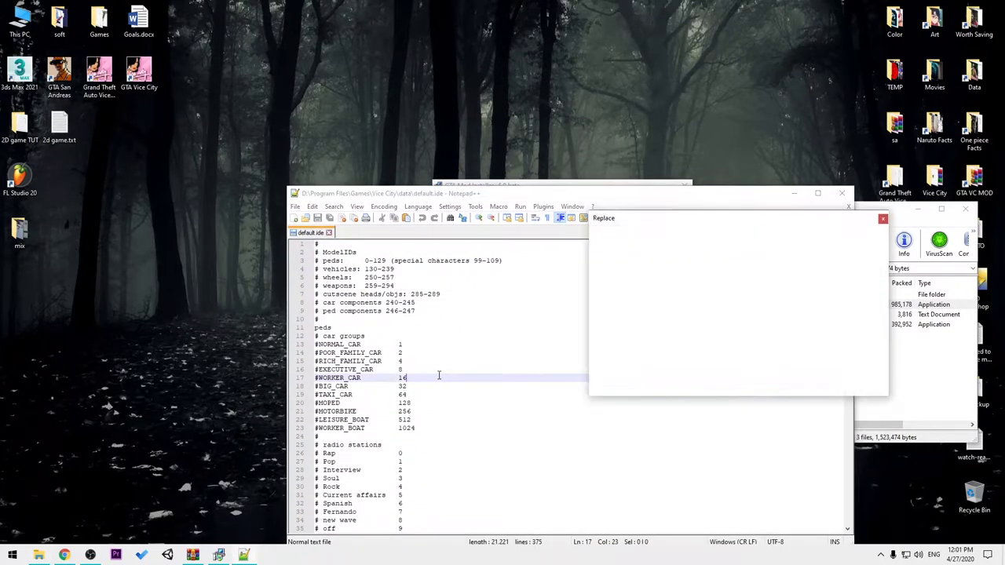
pyautogui.write('wash')
pyautogui.press('Return')
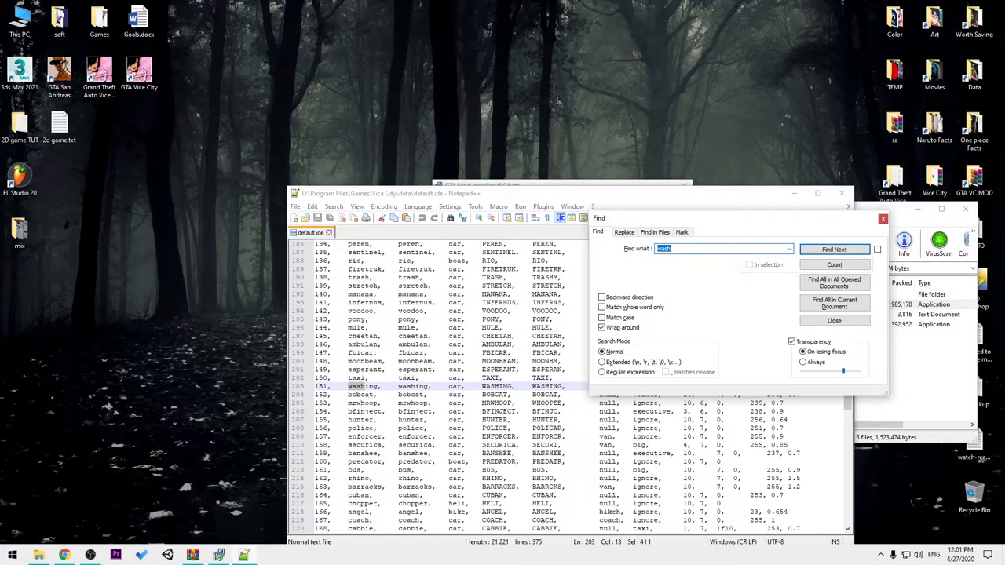
pyautogui.click(882, 219)
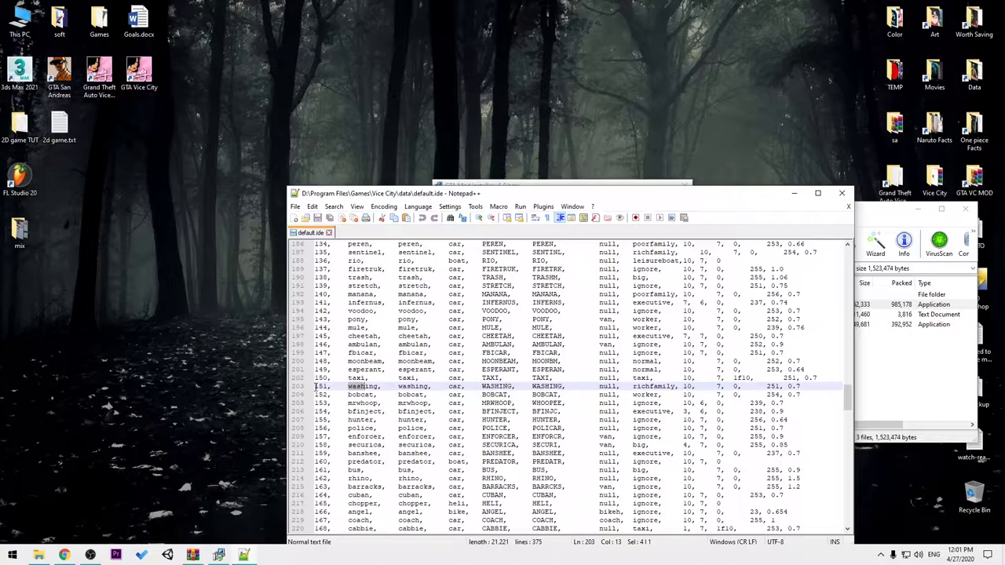
pyautogui.moveTo(316, 387); pyautogui.dragTo(804, 385)
# - Replace the installer's default.ide line with the copied washing entry and agree to back up the changed files
pyautogui.click(794, 192)
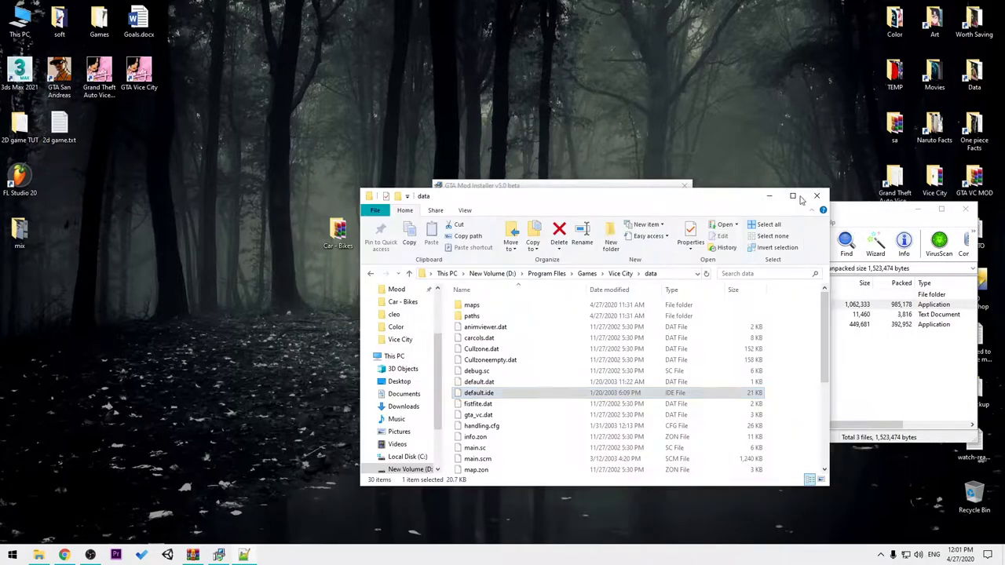
pyautogui.click(816, 195)
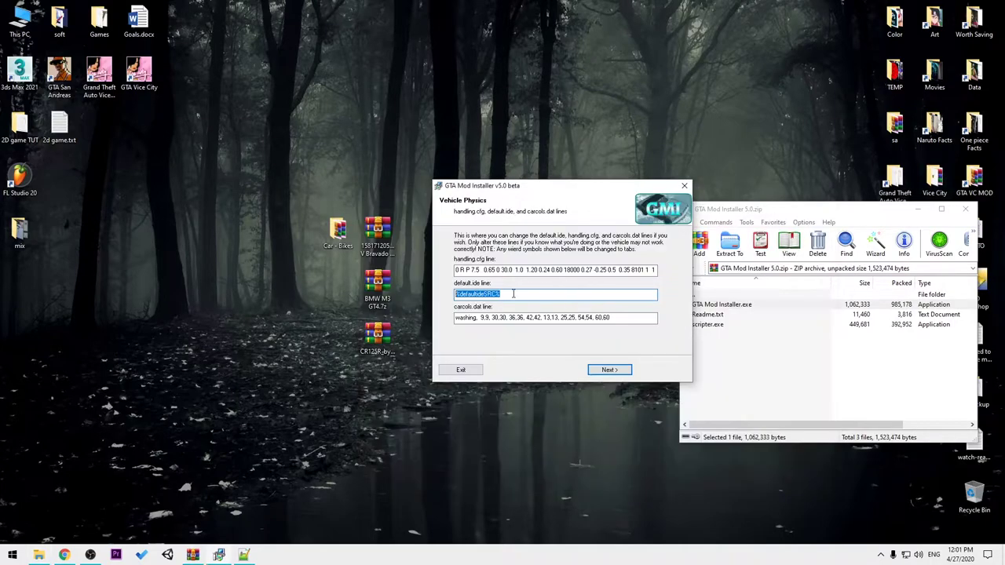
pyautogui.hotkey('ctrl', 'v')
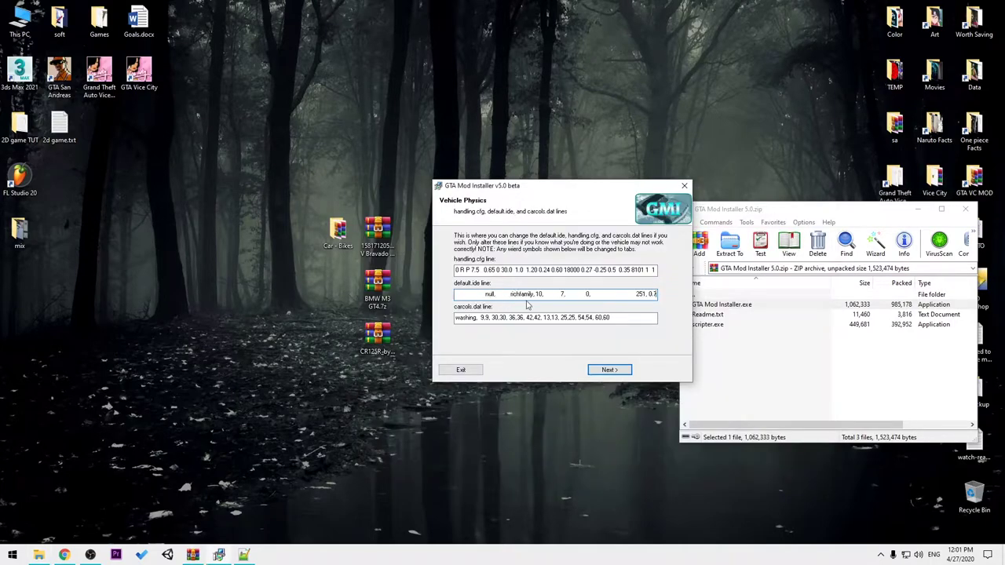
pyautogui.click(608, 370)
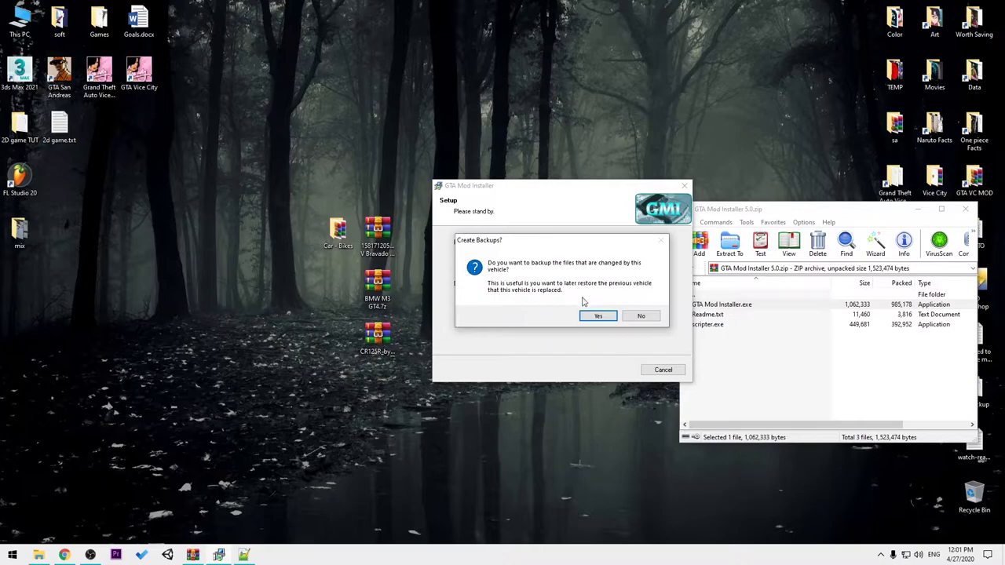
pyautogui.click(598, 316)
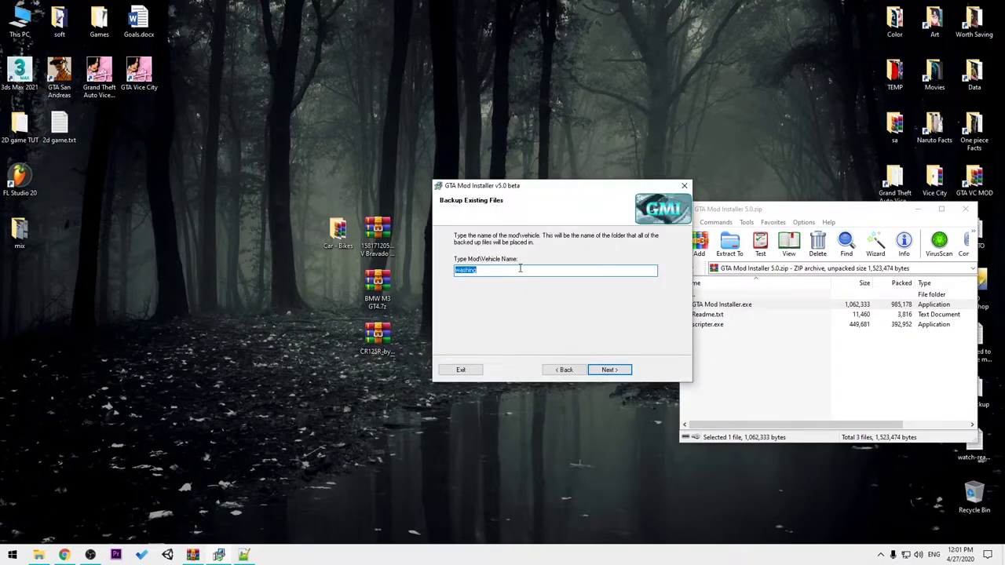
# - Install the vehicle with the backup folder named "washing", acknowledge the completion notices, exit the installer and close its archive
pyautogui.click(610, 370)
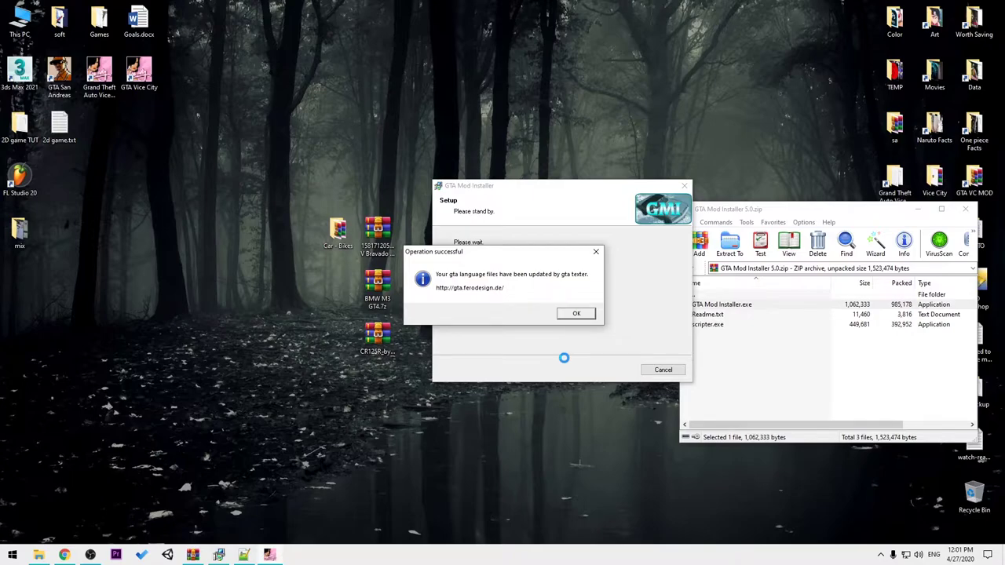
pyautogui.click(578, 314)
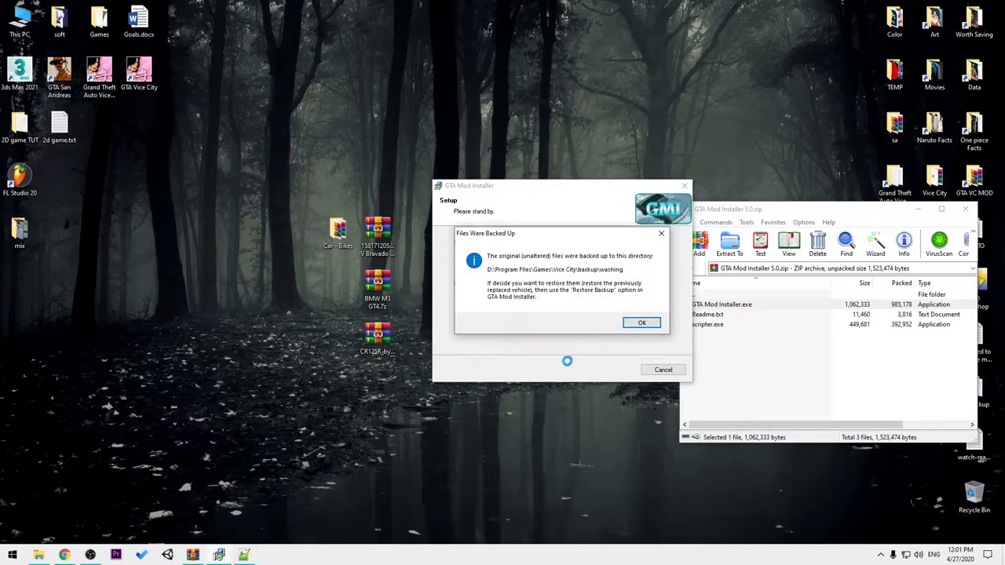
pyautogui.click(639, 325)
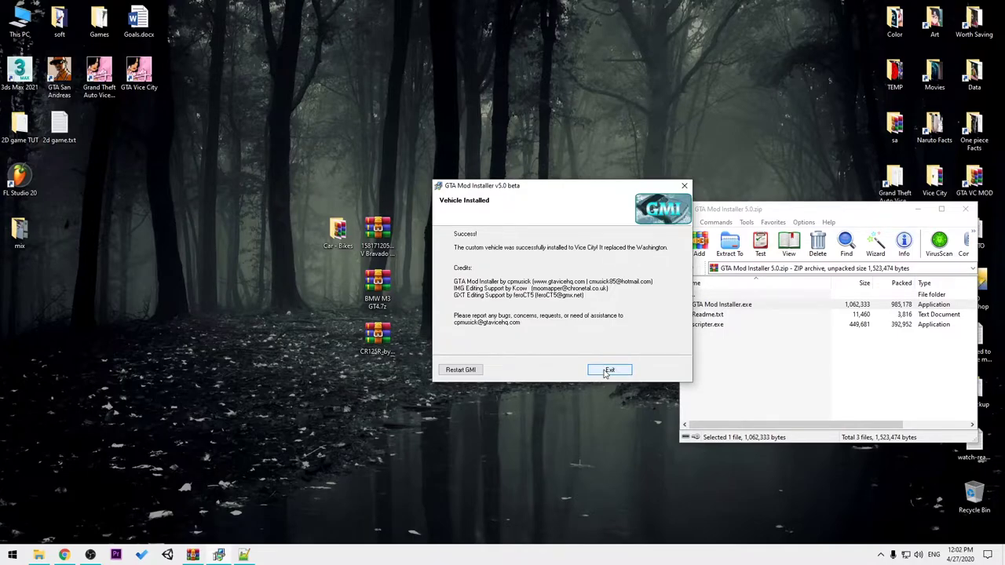
pyautogui.click(609, 369)
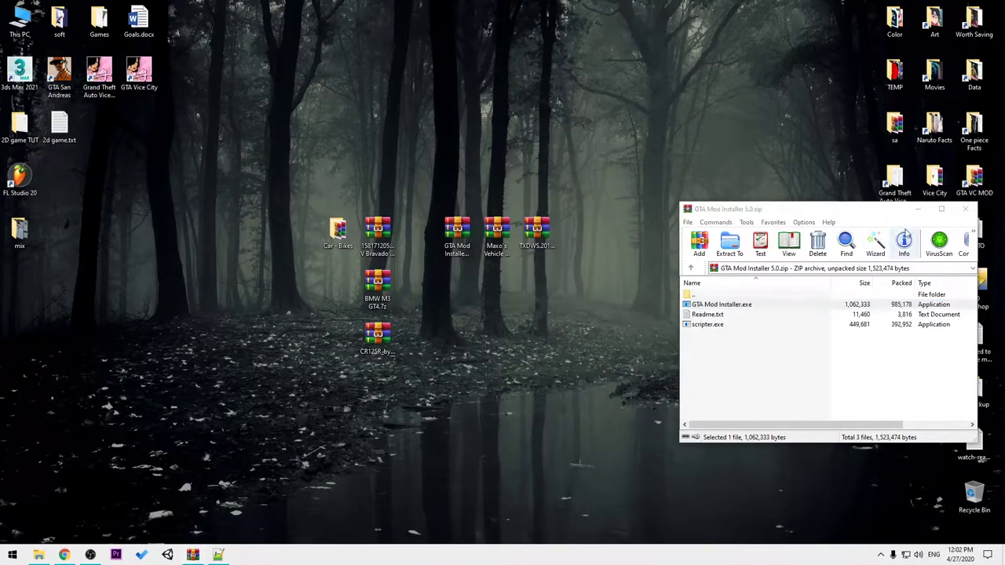
pyautogui.click(965, 209)
pyautogui.rightClick(548, 289)
pyautogui.click(588, 322)
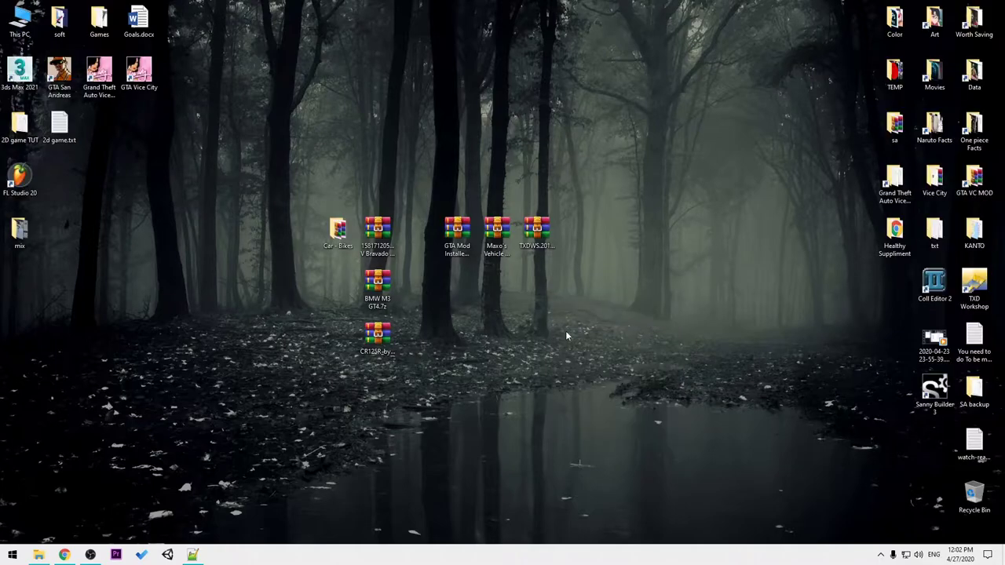
# - View image 4.gif from the images folder of the Bravado Buffalo archive, and close the picture and the archive
pyautogui.doubleClick(386, 234)
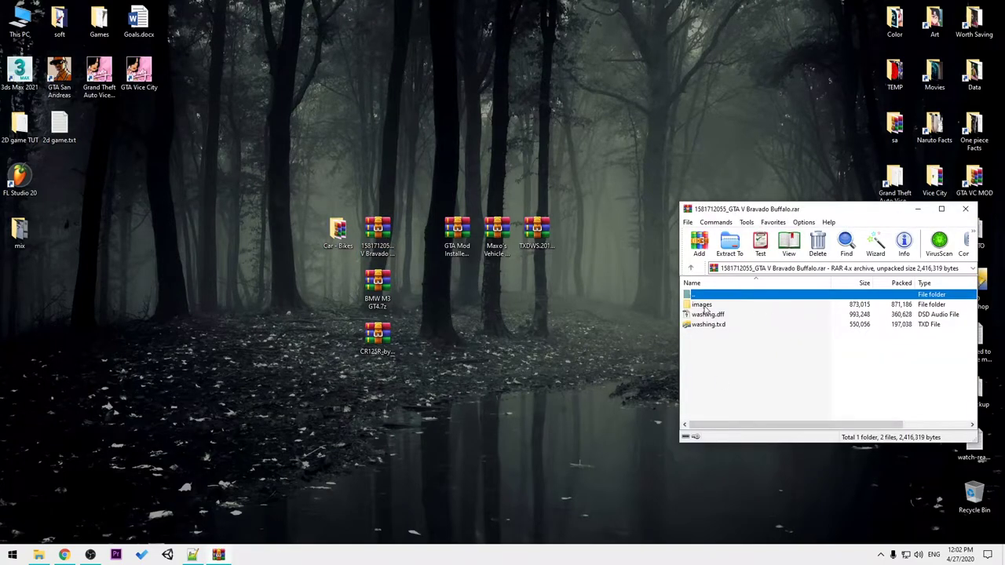
pyautogui.doubleClick(704, 306)
pyautogui.doubleClick(718, 324)
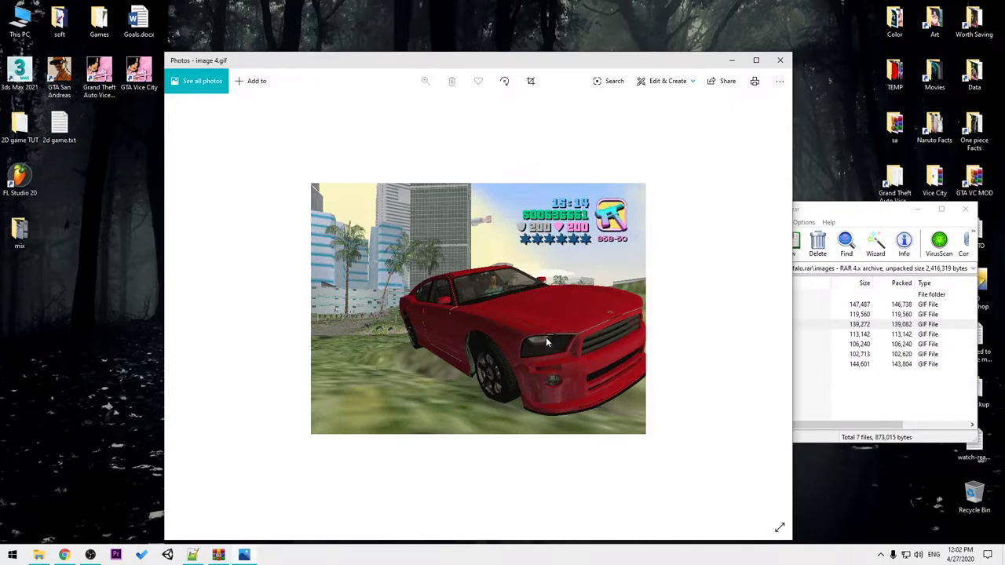
pyautogui.click(780, 59)
pyautogui.click(967, 210)
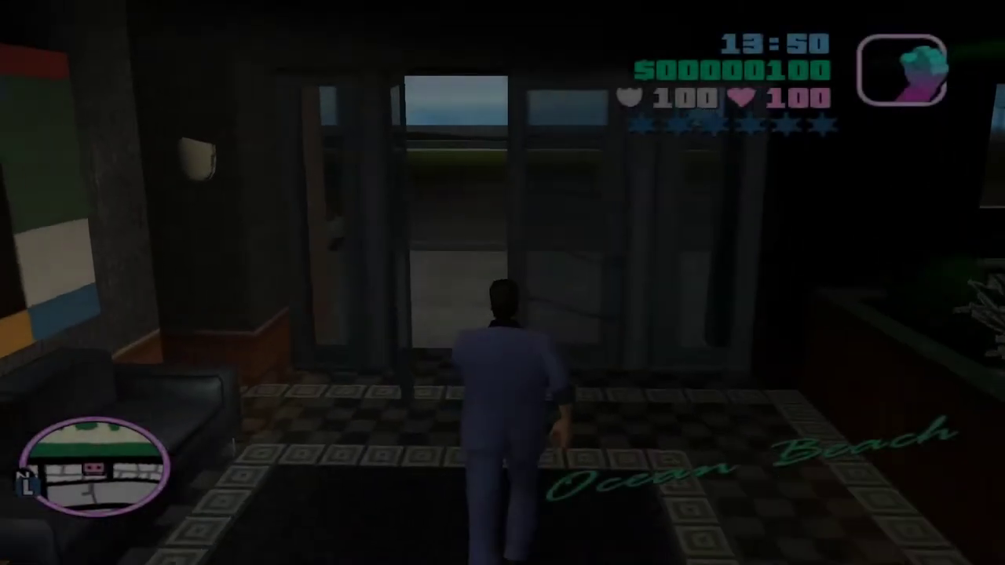
# - In GTA Vice City, leave the building, run along the road and get into the red striped car
pyautogui.press('w')
pyautogui.press('w')
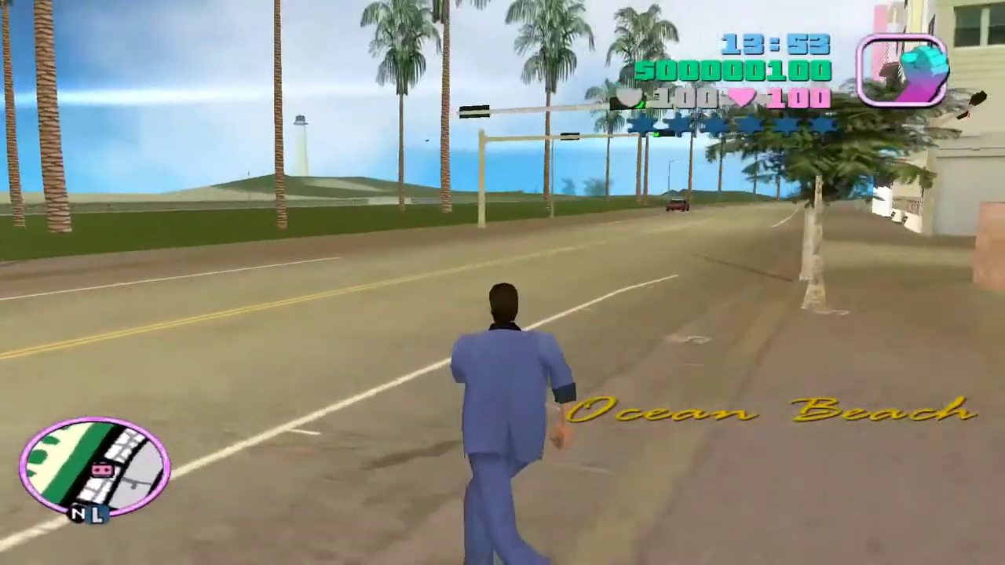
pyautogui.press('w')
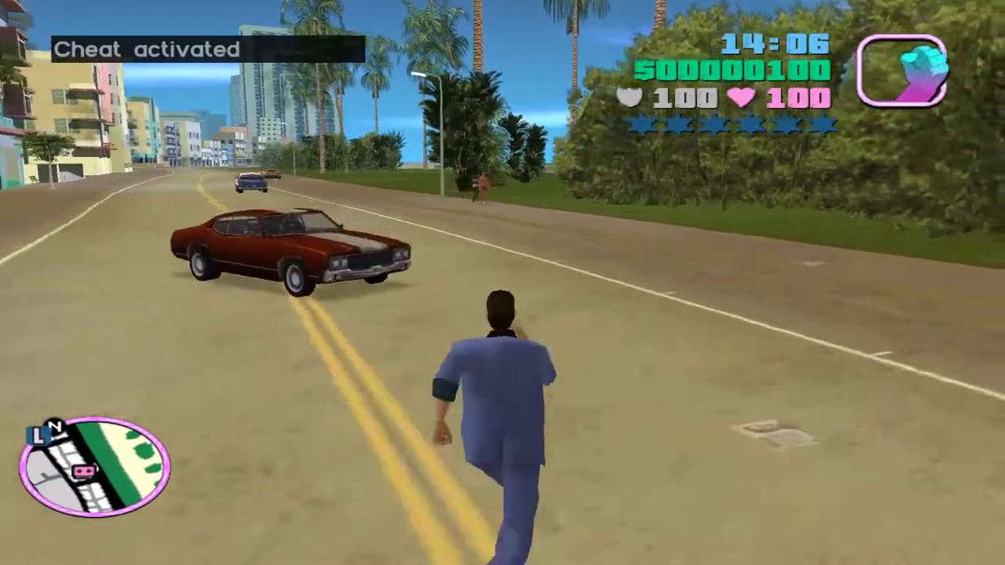
pyautogui.press('f')
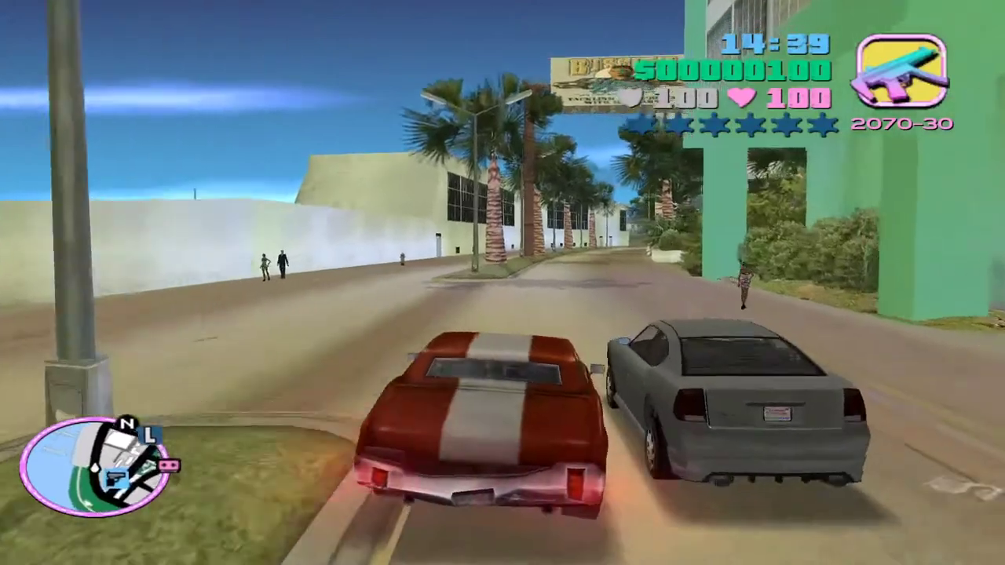
# - Leave the red car, get into the modded grey Bravado Buffalo and drive it down the road
pyautogui.press('f')
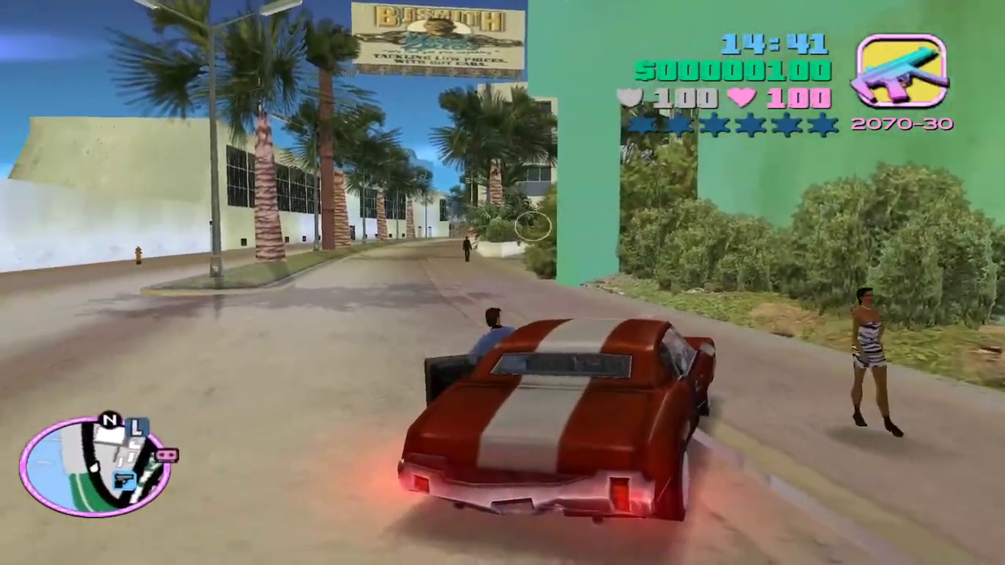
pyautogui.scroll(-1, 503, 283)
pyautogui.press('w')
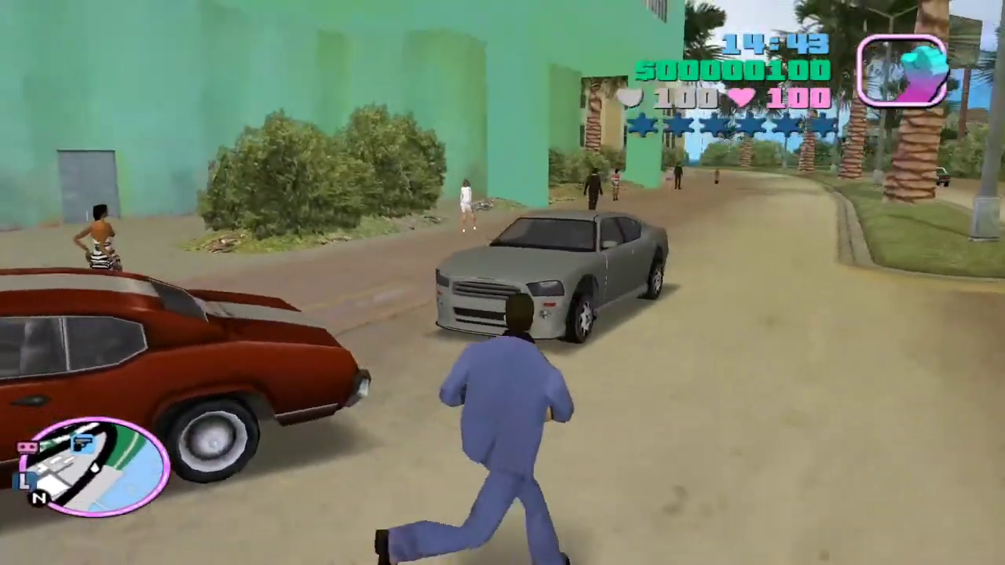
pyautogui.press('f')
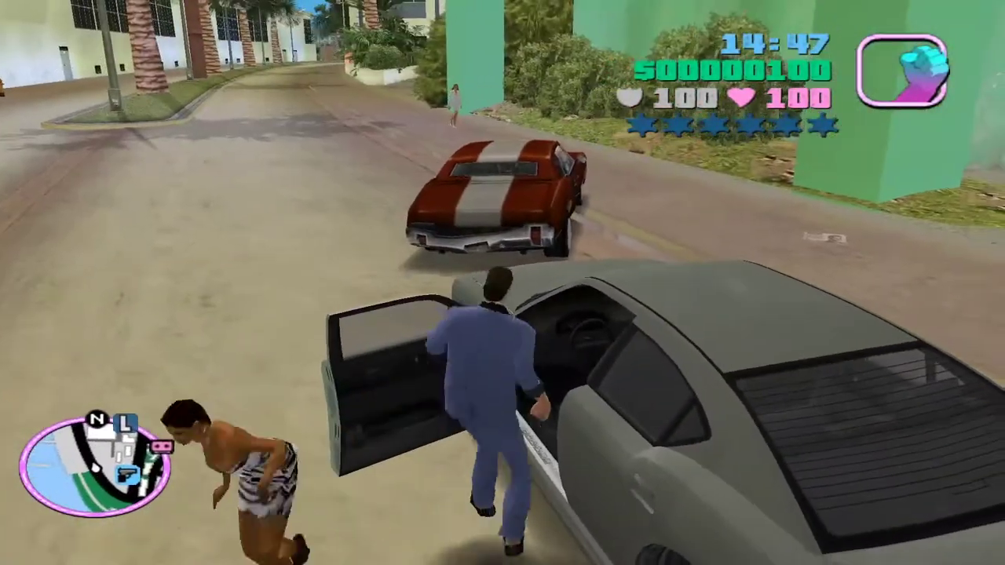
pyautogui.press('w')
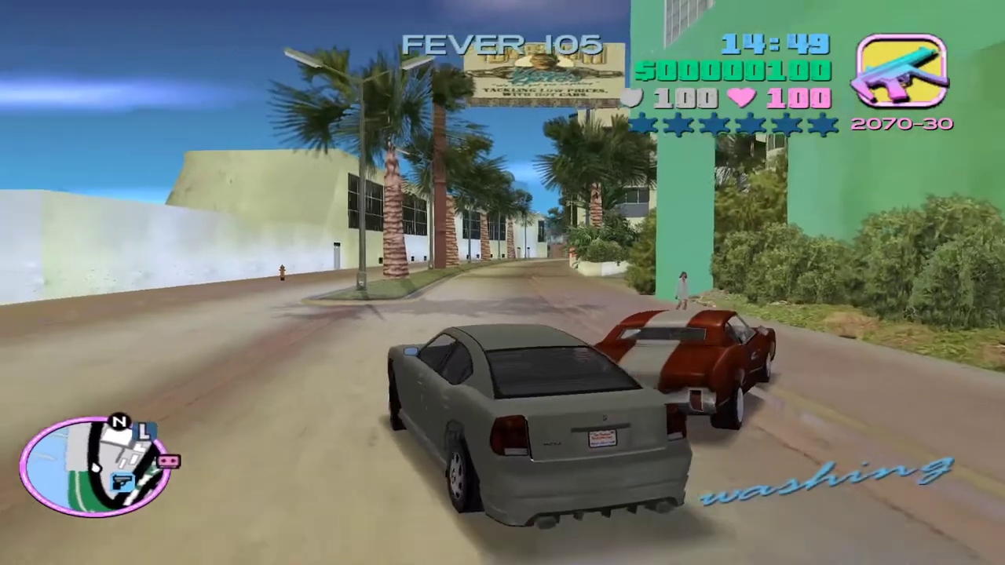
pyautogui.press('w')
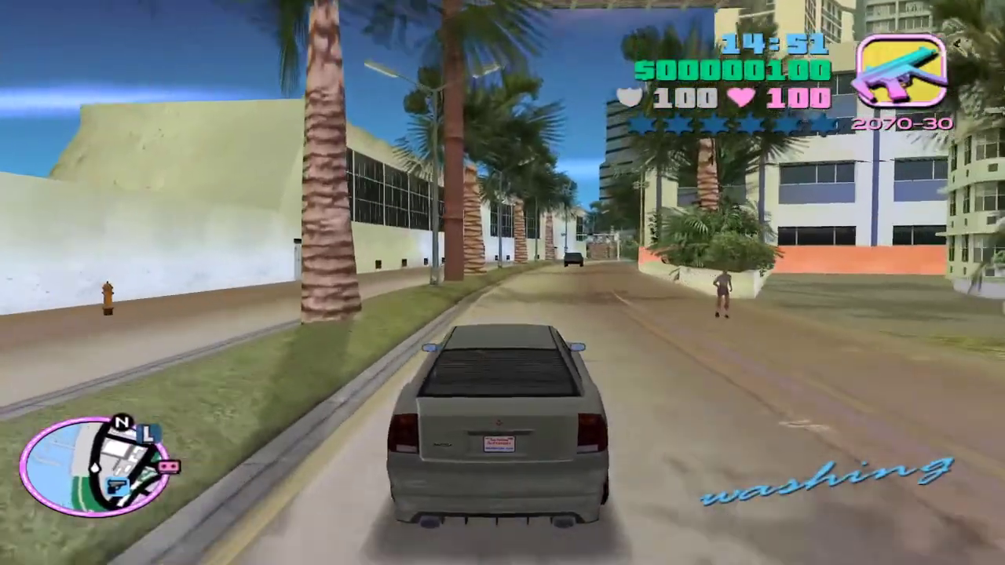
pyautogui.press('w')
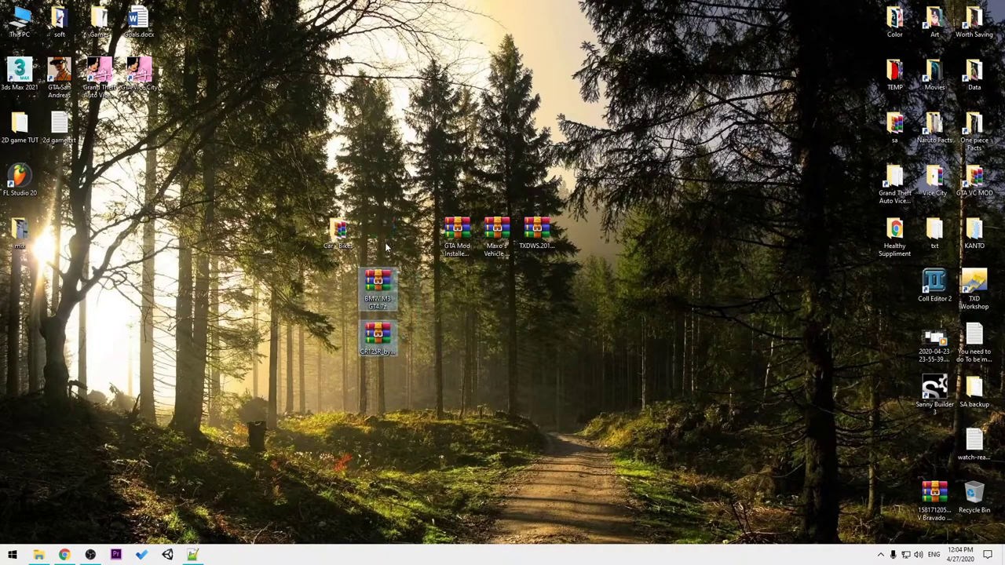
# - Rearrange the BMW M3 GT4 and CR125R archives on the desktop and open Maxo's Vehicle Loader.rar
pyautogui.click(382, 242)
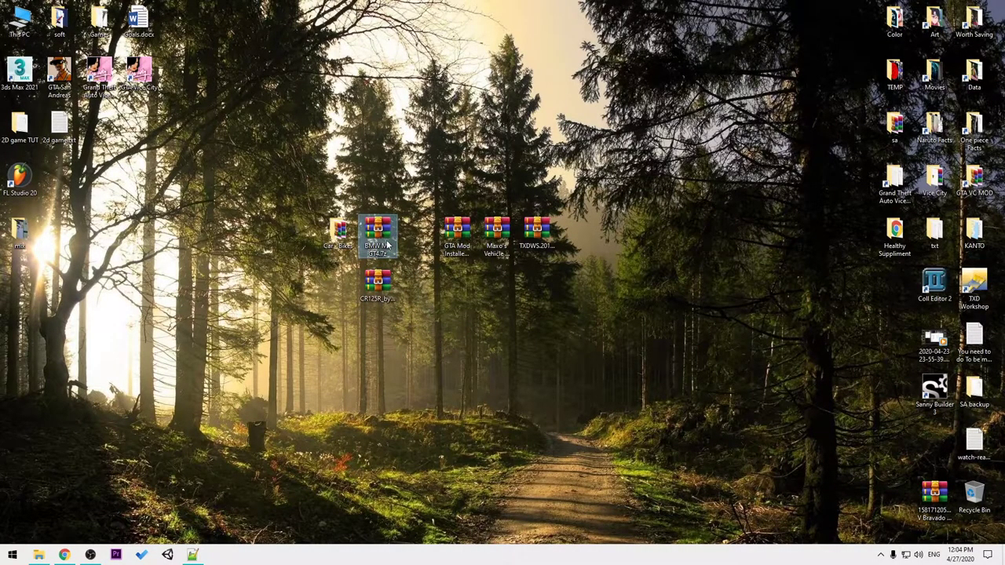
pyautogui.click(493, 234)
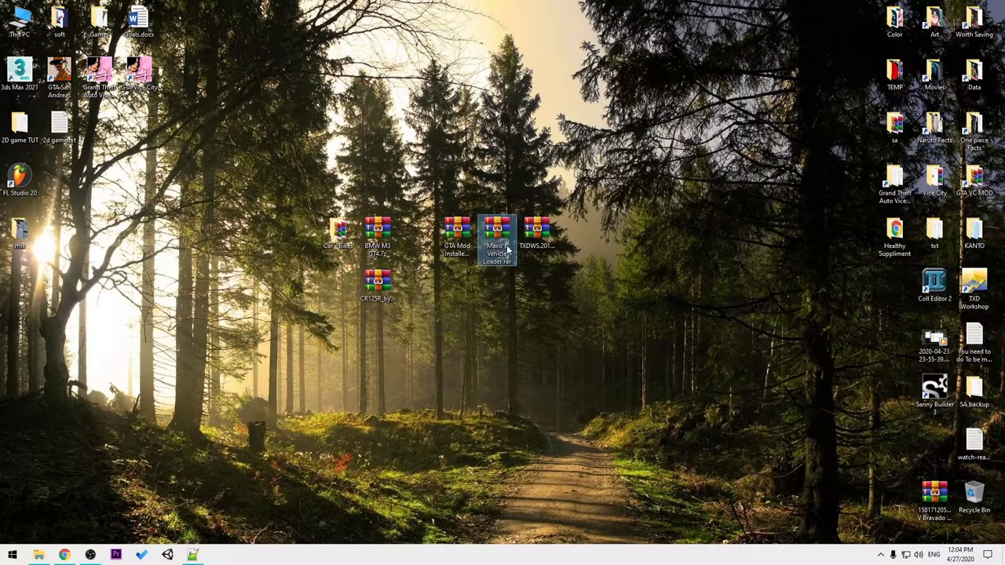
pyautogui.doubleClick(500, 234)
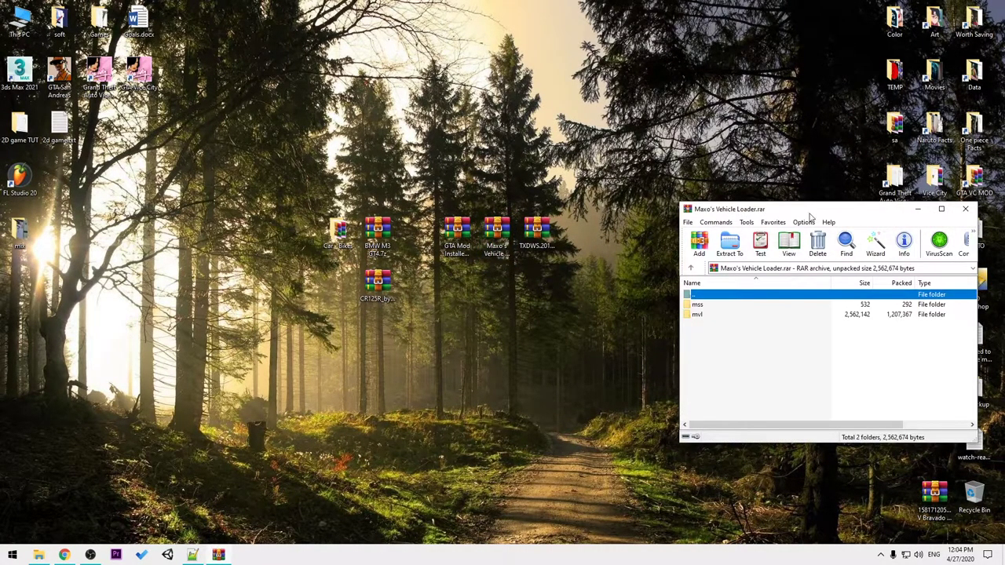
pyautogui.moveTo(811, 216); pyautogui.dragTo(667, 196)
# - Copy the mss and mvl folders from the Maxo's Vehicle Loader archive into the GTA Vice City installation folder
pyautogui.click(575, 295)
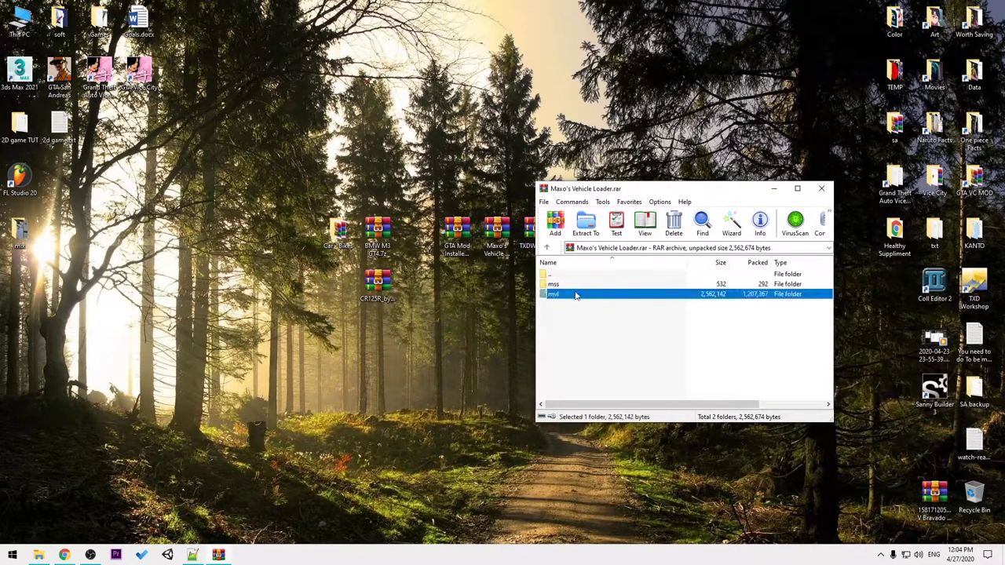
pyautogui.moveTo(620, 325); pyautogui.dragTo(579, 285)
pyautogui.moveTo(660, 194); pyautogui.dragTo(553, 209)
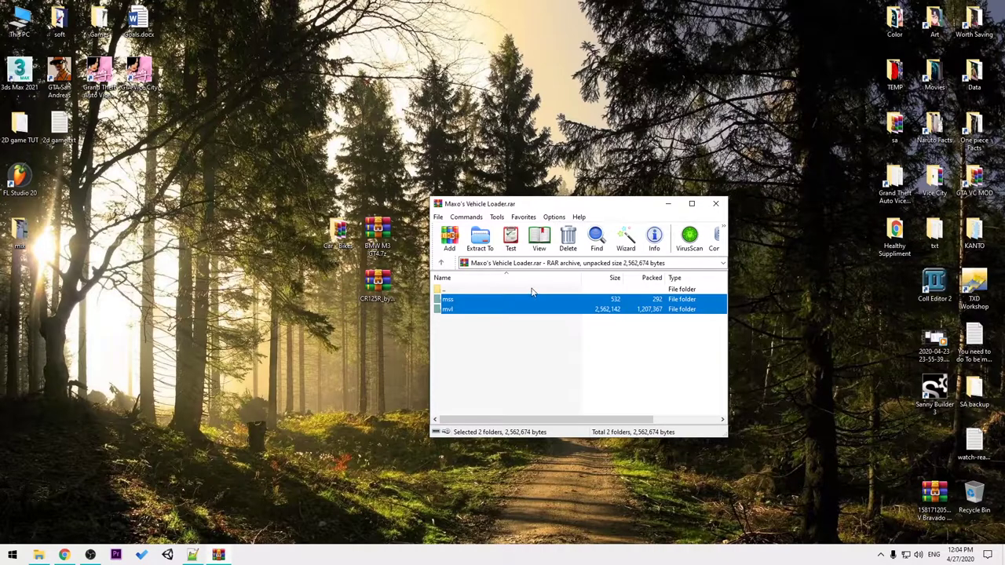
pyautogui.rightClick(139, 71)
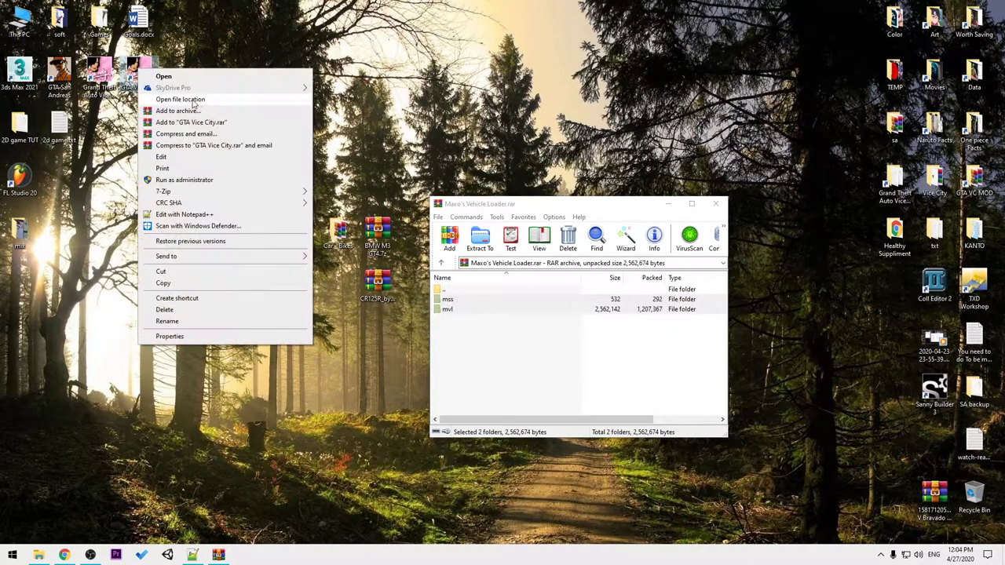
pyautogui.click(179, 100)
pyautogui.moveTo(503, 216); pyautogui.dragTo(674, 325)
pyautogui.moveTo(456, 309); pyautogui.dragTo(970, 474)
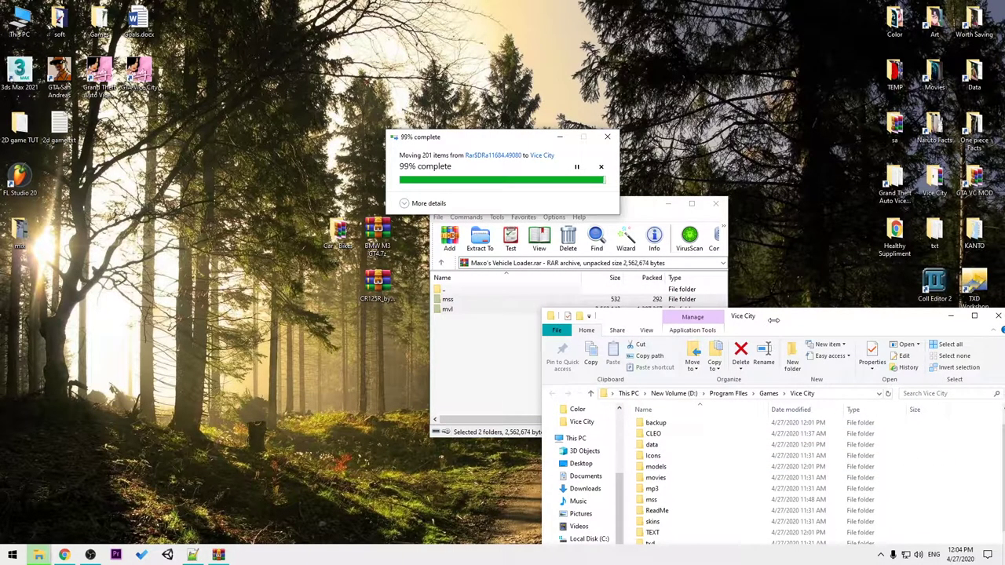
pyautogui.moveTo(774, 319); pyautogui.dragTo(741, 202)
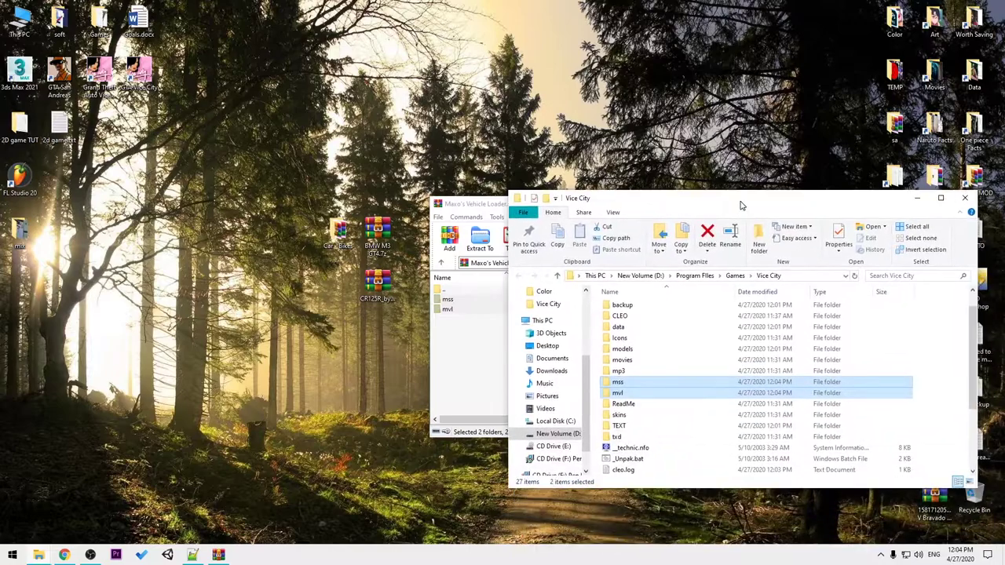
# - Open the vehicles folder inside the installed mvl folder and close the Maxo's Vehicle Loader archive
pyautogui.doubleClick(630, 395)
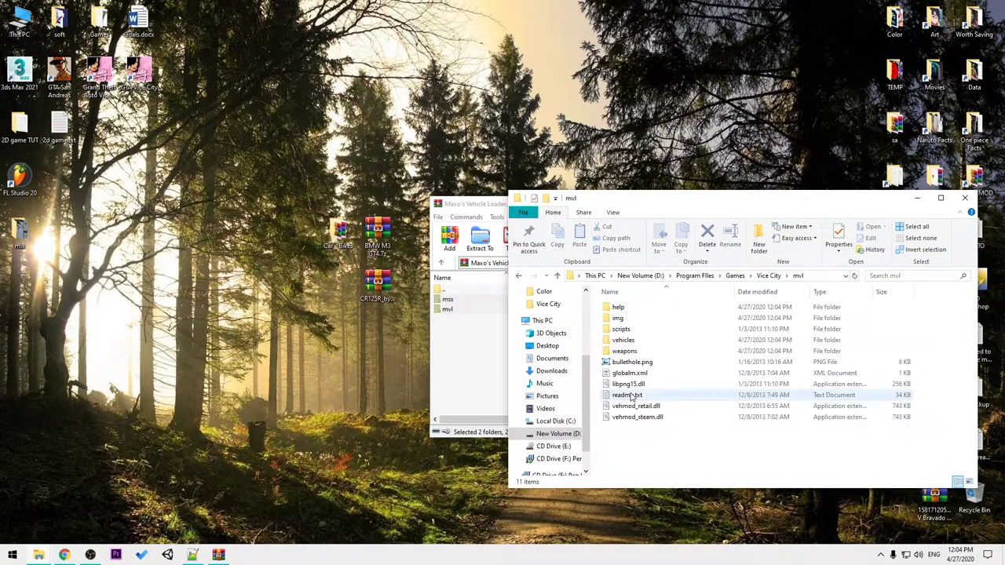
pyautogui.click(642, 343)
pyautogui.doubleClick(643, 343)
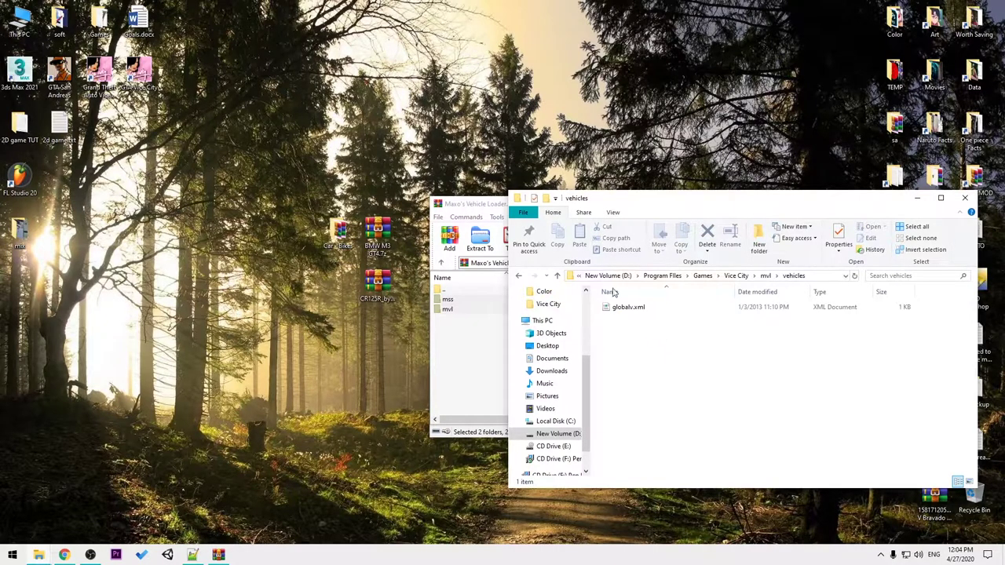
pyautogui.click(488, 206)
pyautogui.click(715, 203)
# - Open BMW M3 GT4.7z and arrange its window beside the vehicles folder
pyautogui.click(393, 246)
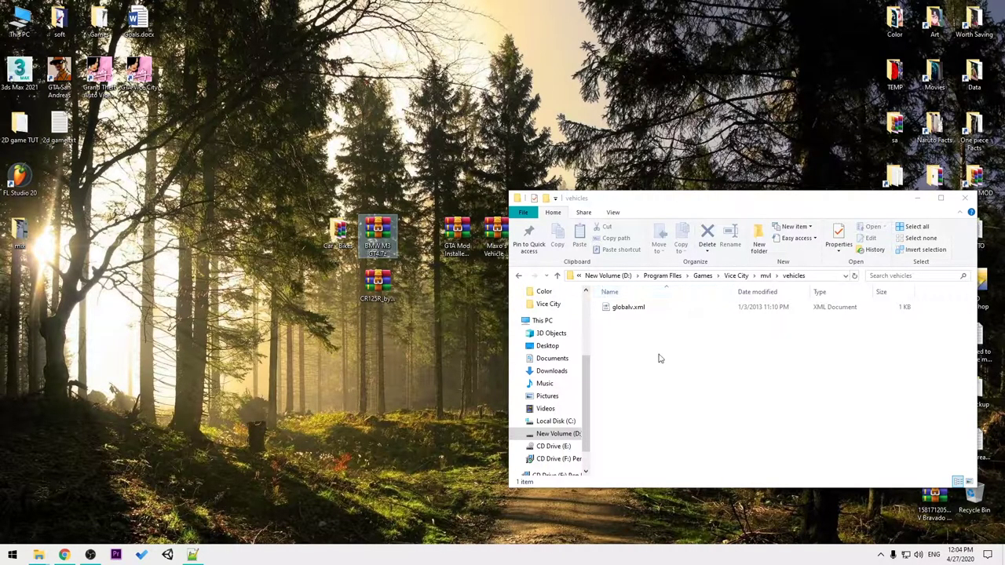
pyautogui.click(716, 372)
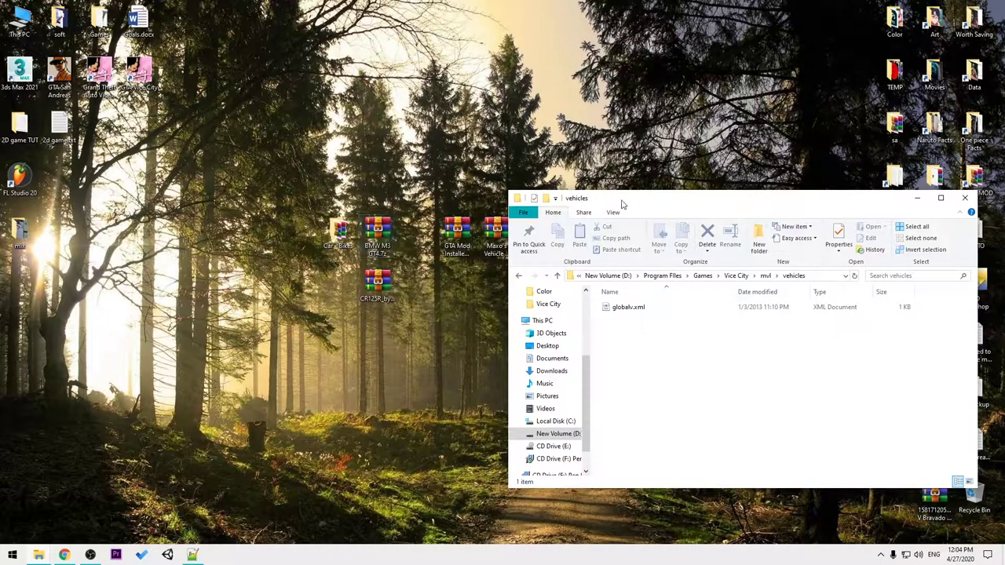
pyautogui.moveTo(567, 199); pyautogui.dragTo(571, 278)
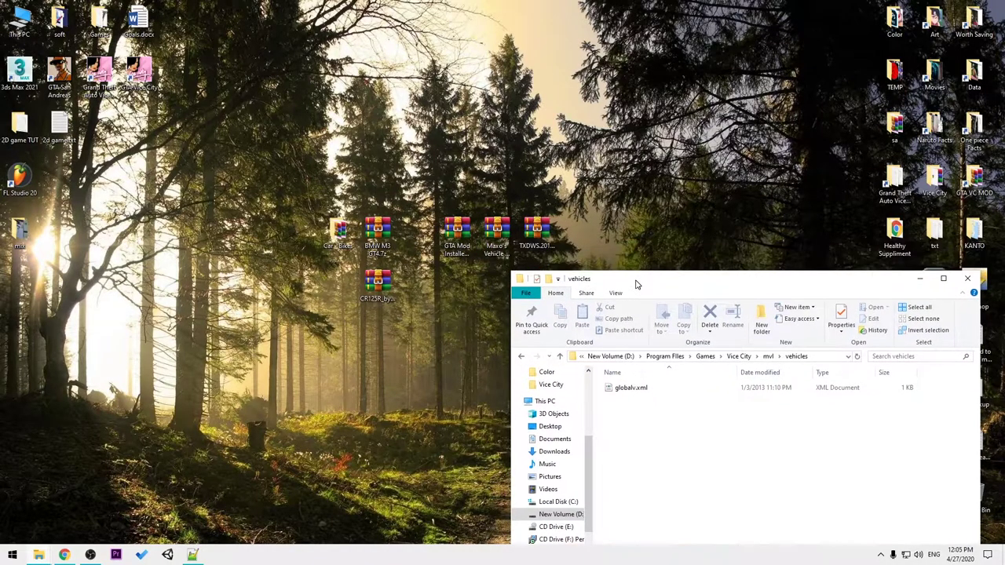
pyautogui.moveTo(636, 284); pyautogui.dragTo(625, 267)
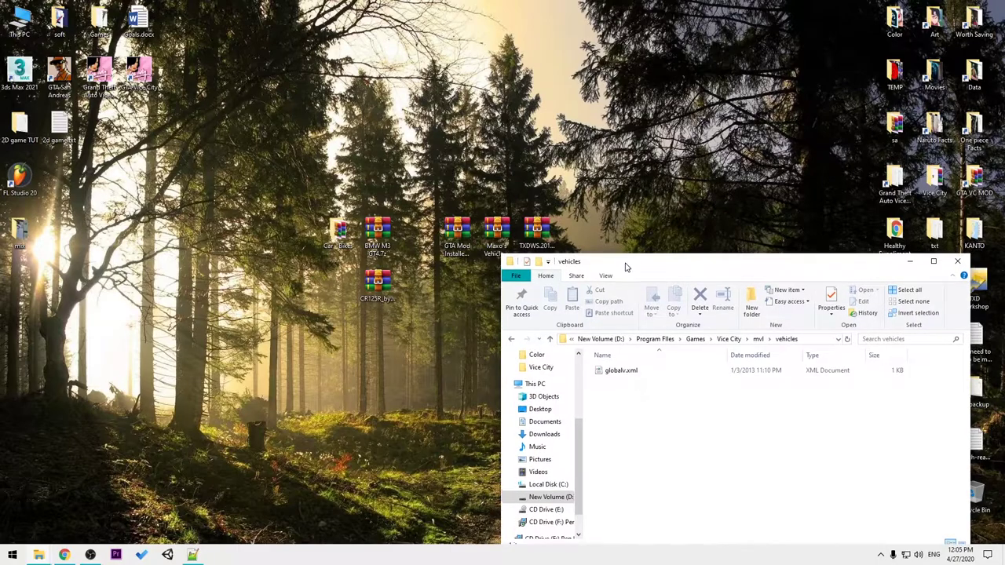
pyautogui.doubleClick(384, 235)
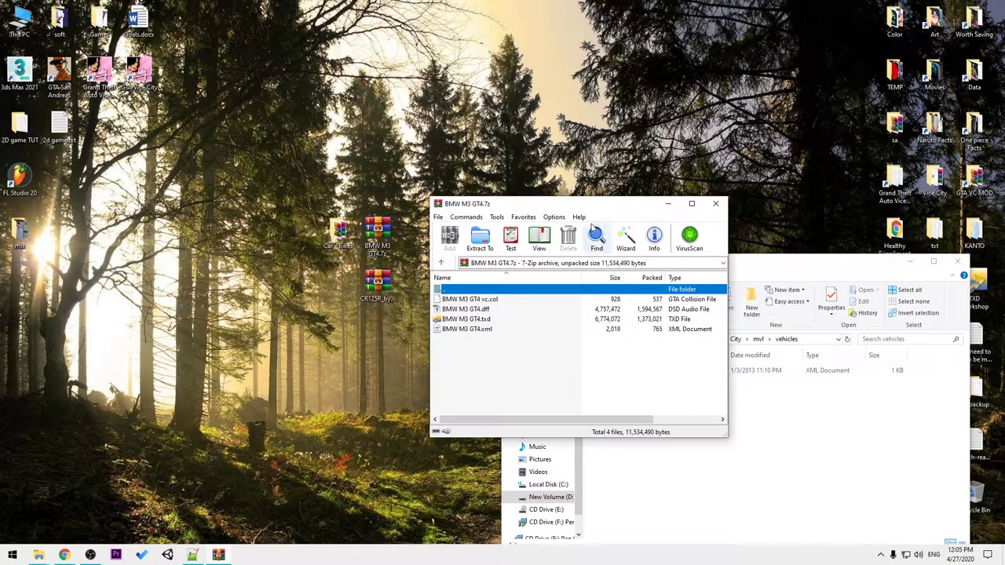
pyautogui.moveTo(580, 206); pyautogui.dragTo(386, 203)
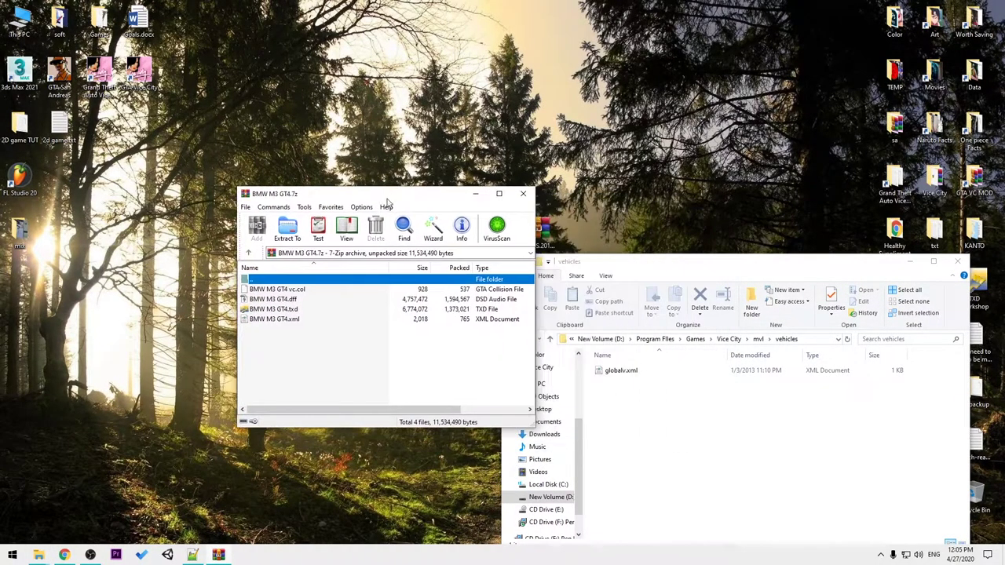
# - Go through the BMW M3 GT4 archive's collision, dff, txd and xml files one by one
pyautogui.click(304, 290)
pyautogui.click(300, 301)
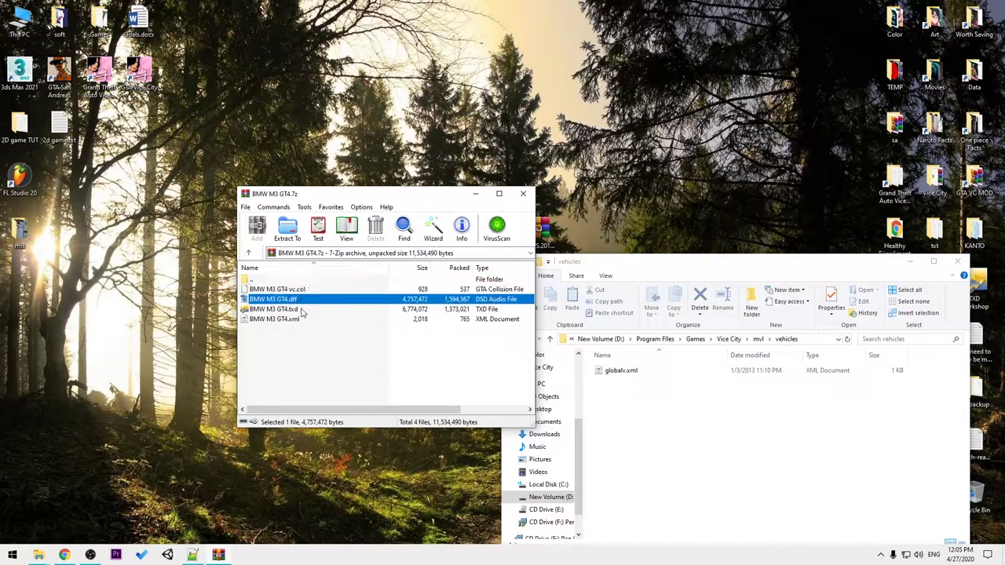
pyautogui.click(303, 310)
pyautogui.click(303, 320)
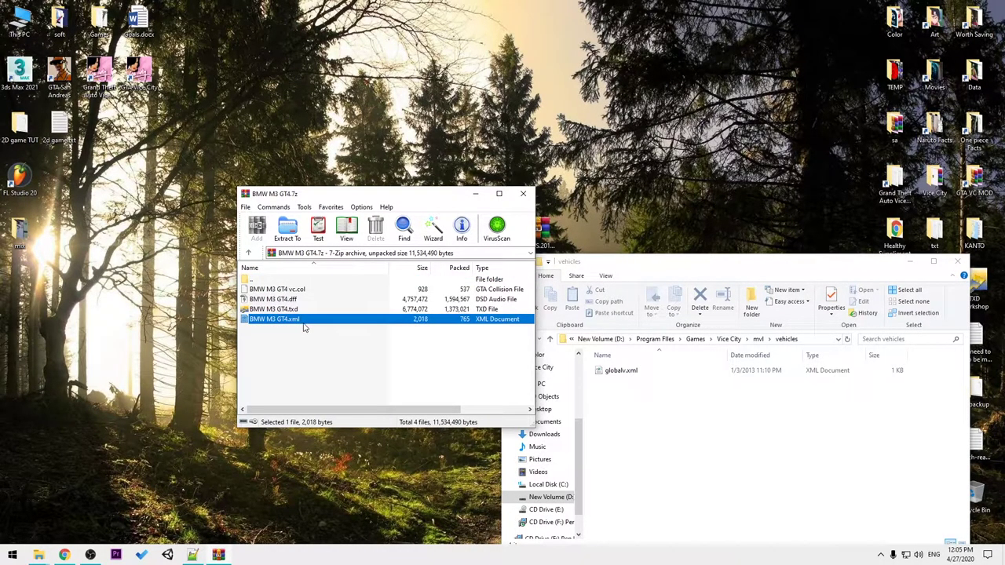
# - Close the BMW M3 GT4 archive window and copy BMW M3 GT4.7z from the desktop into the mvl vehicles folder
pyautogui.click(523, 193)
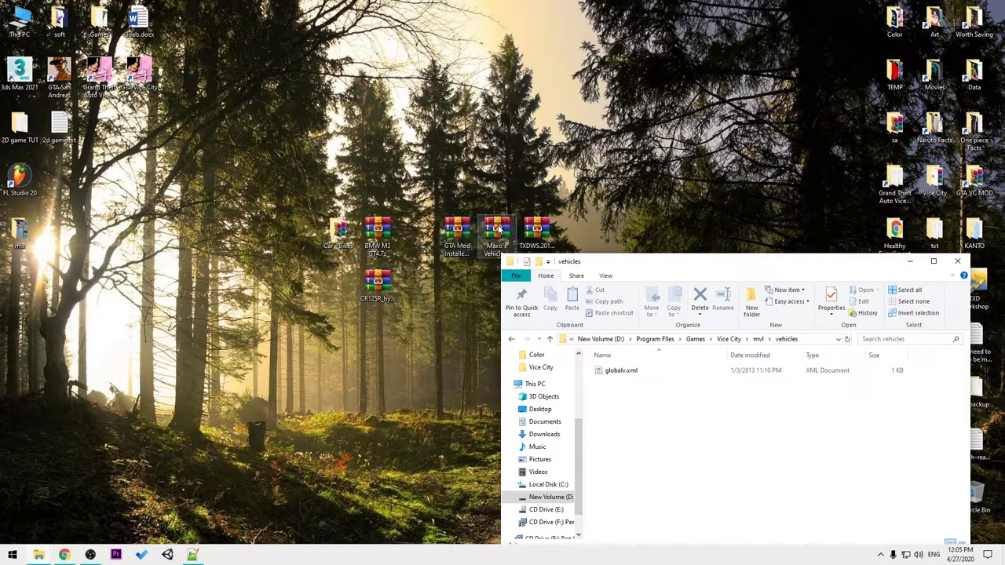
pyautogui.click(577, 263)
pyautogui.moveTo(577, 263); pyautogui.dragTo(581, 281)
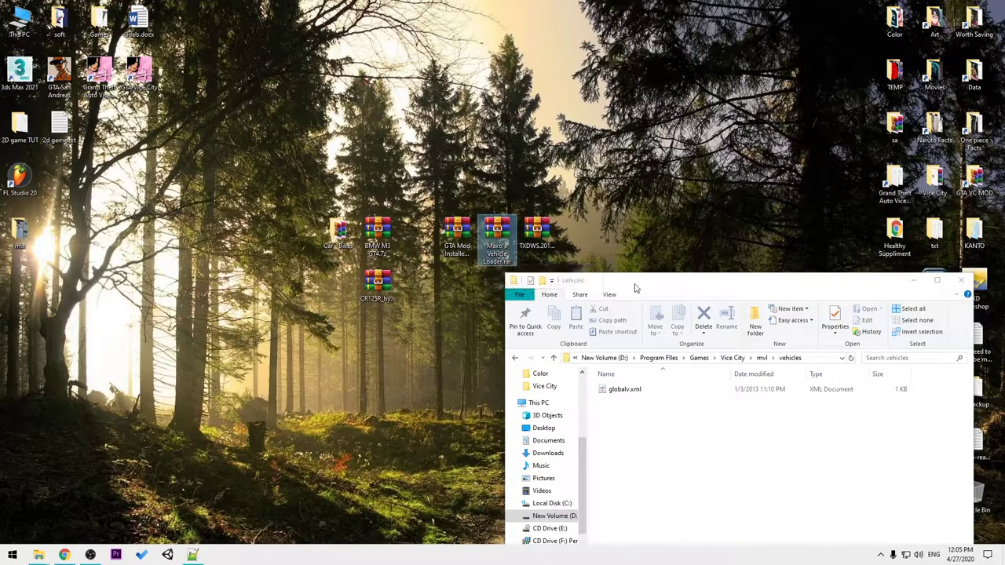
pyautogui.moveTo(635, 287); pyautogui.dragTo(638, 228)
pyautogui.moveTo(383, 228); pyautogui.dragTo(682, 377)
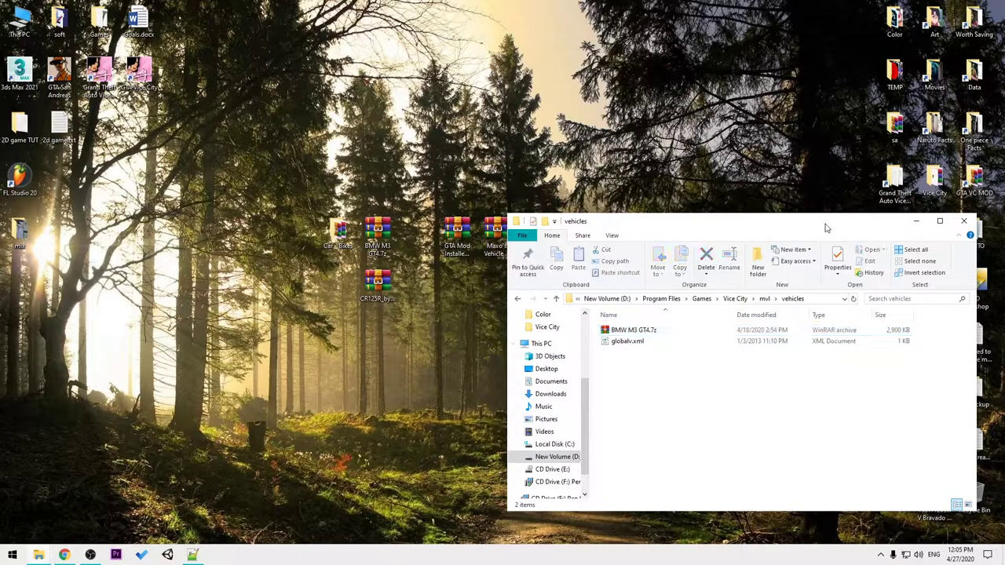
pyautogui.moveTo(812, 228); pyautogui.dragTo(700, 254)
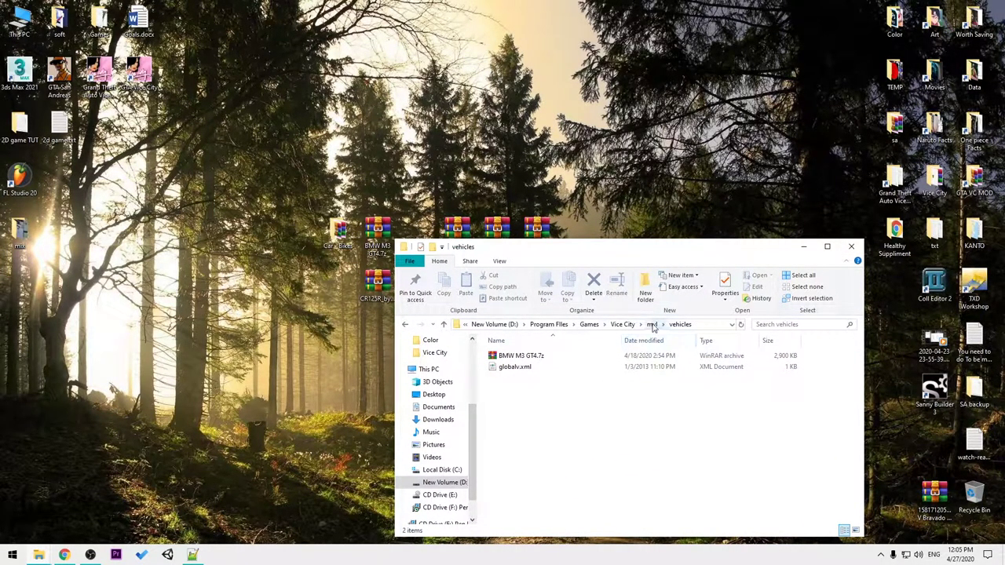
# - Retrace the path from the Vice City folder through mvl to vehicles, check its contents, and close the folder window
pyautogui.click(622, 325)
pyautogui.moveTo(620, 250); pyautogui.dragTo(723, 300)
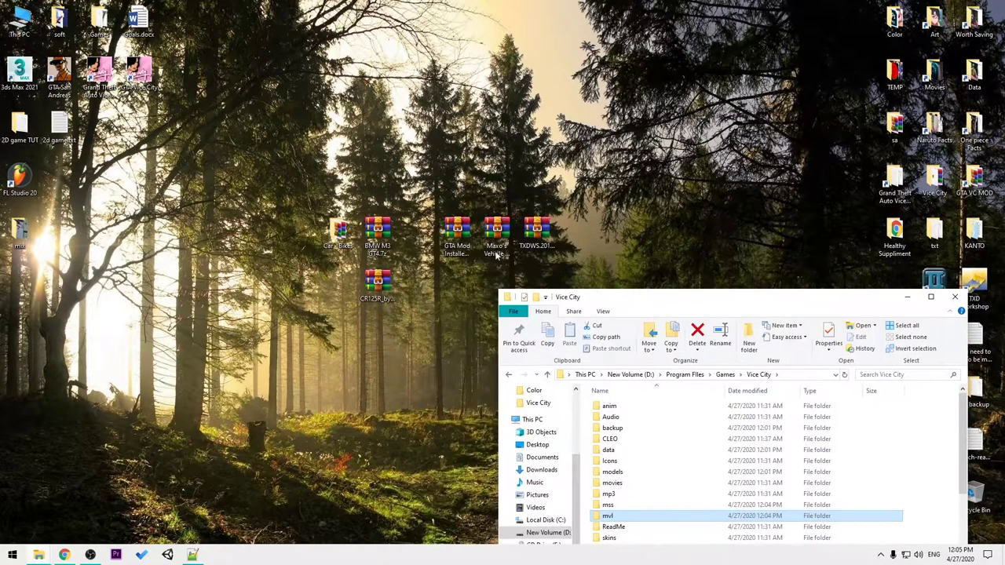
pyautogui.click(496, 252)
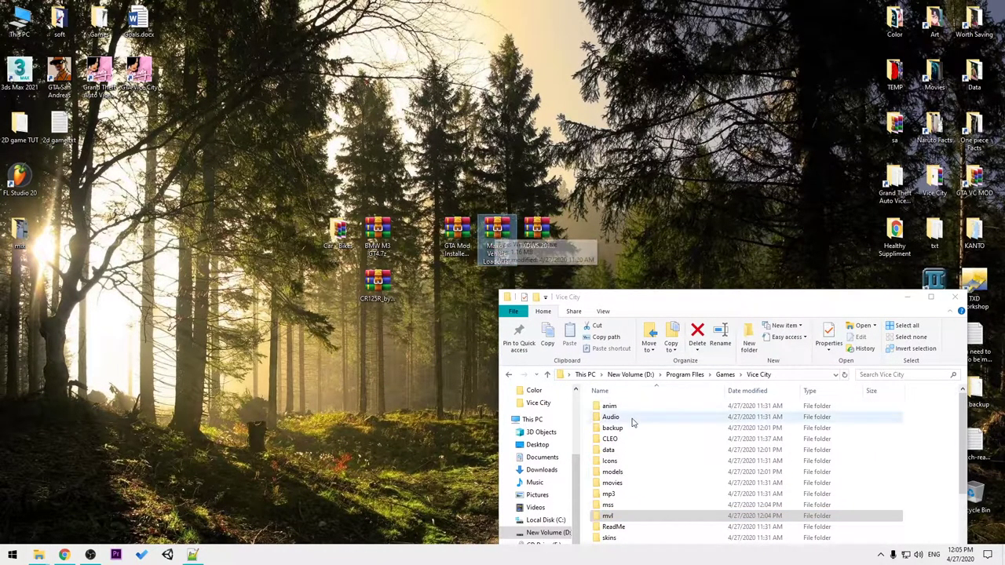
pyautogui.moveTo(736, 298); pyautogui.dragTo(684, 227)
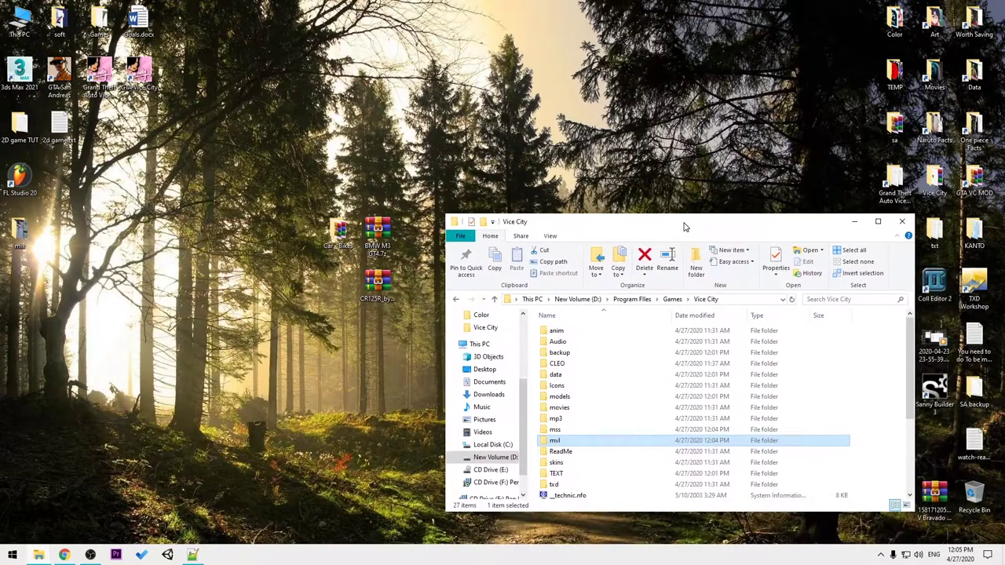
pyautogui.doubleClick(569, 444)
pyautogui.doubleClick(583, 364)
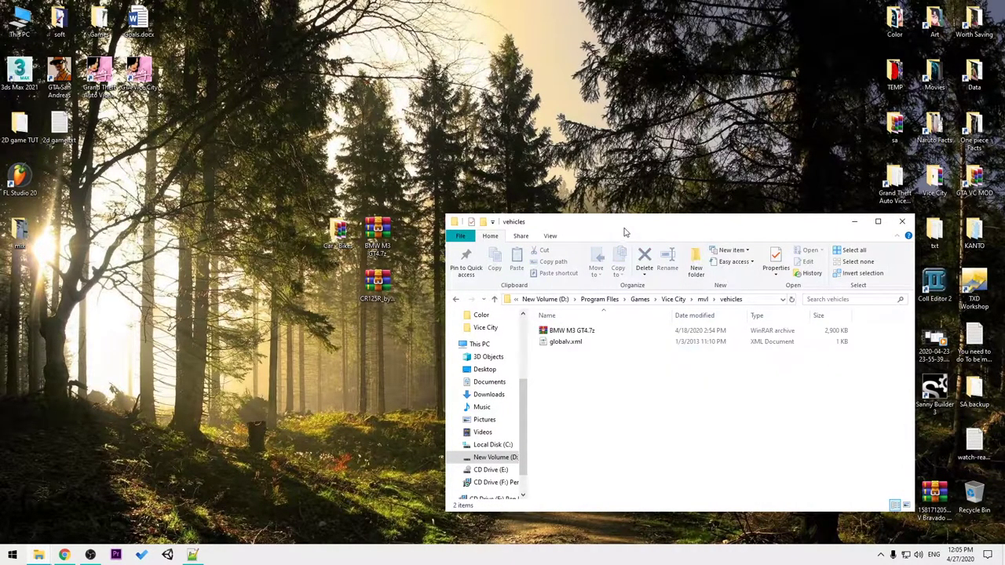
pyautogui.moveTo(623, 231); pyautogui.dragTo(705, 295)
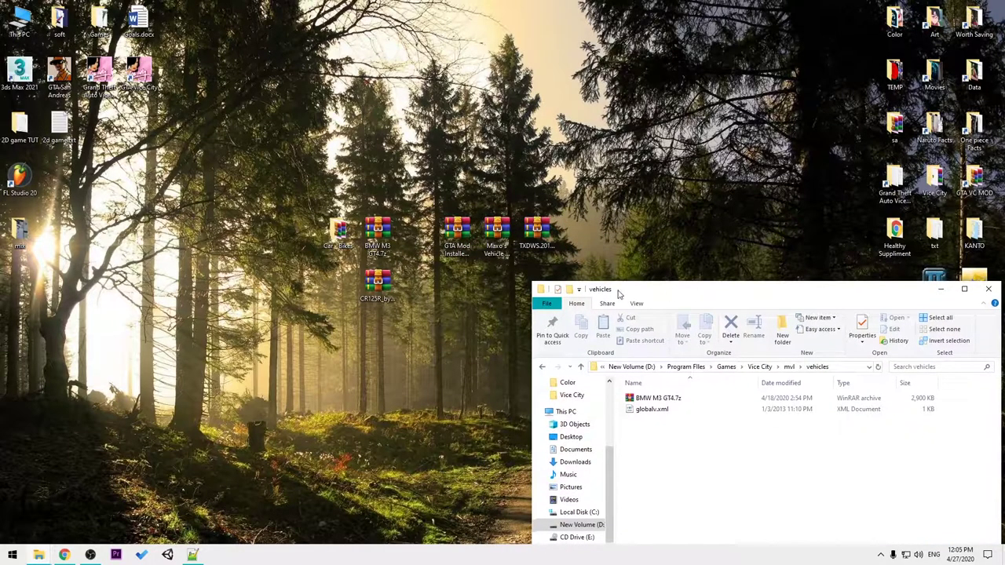
pyautogui.moveTo(767, 289); pyautogui.dragTo(556, 212)
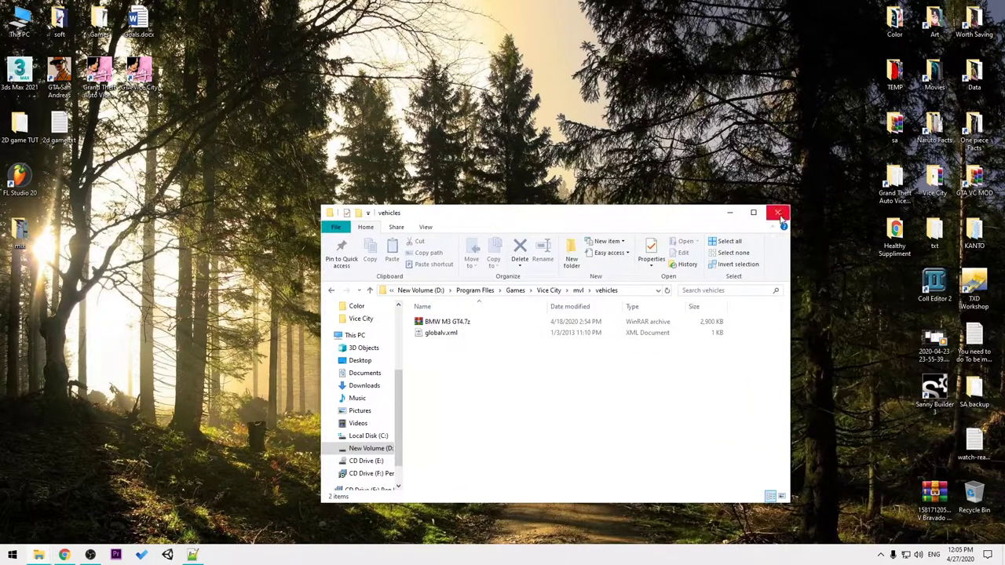
pyautogui.click(778, 213)
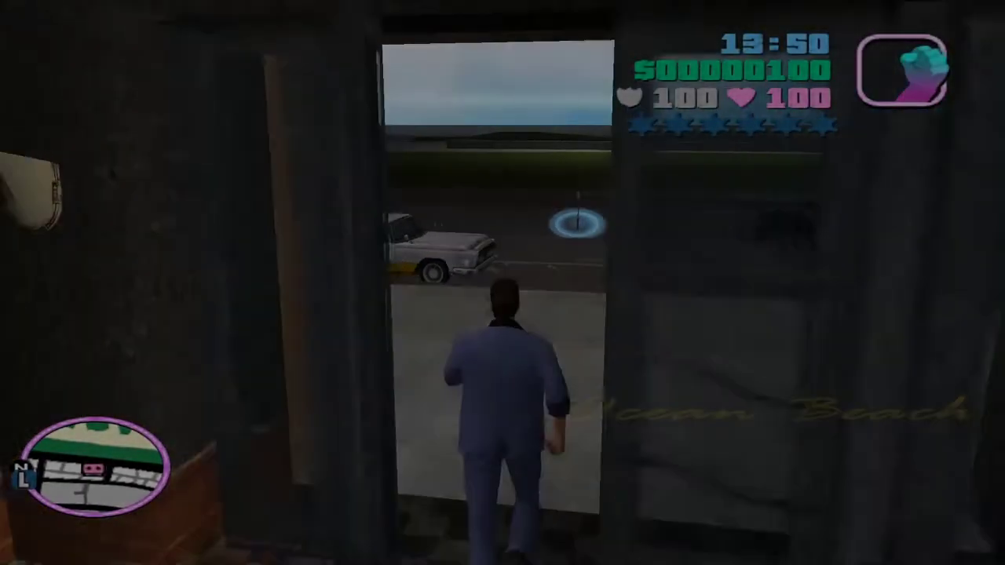
# - Walk the character out of the building and onto the Ocean Beach street to try out the installed car
pyautogui.press('w')
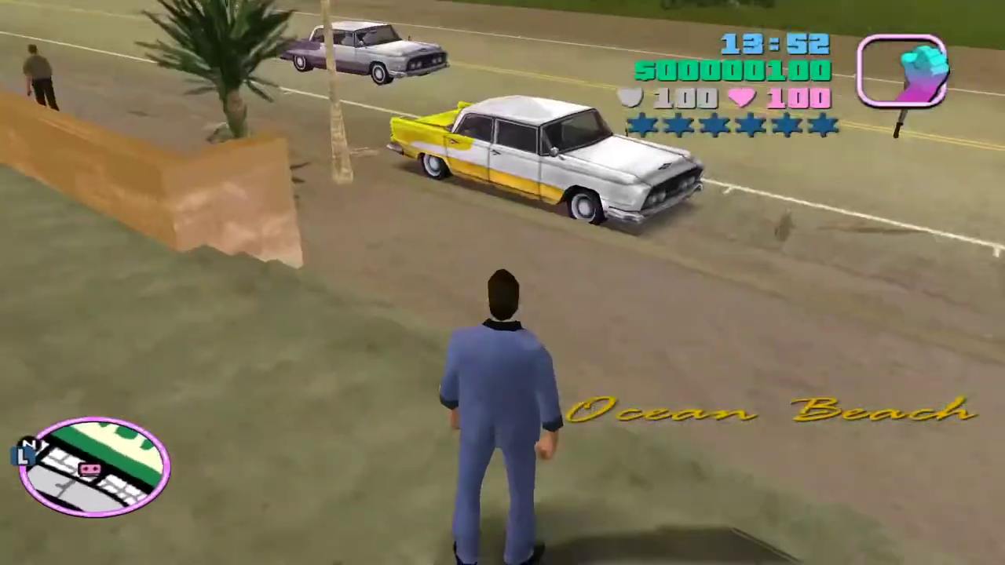
pyautogui.press('w')
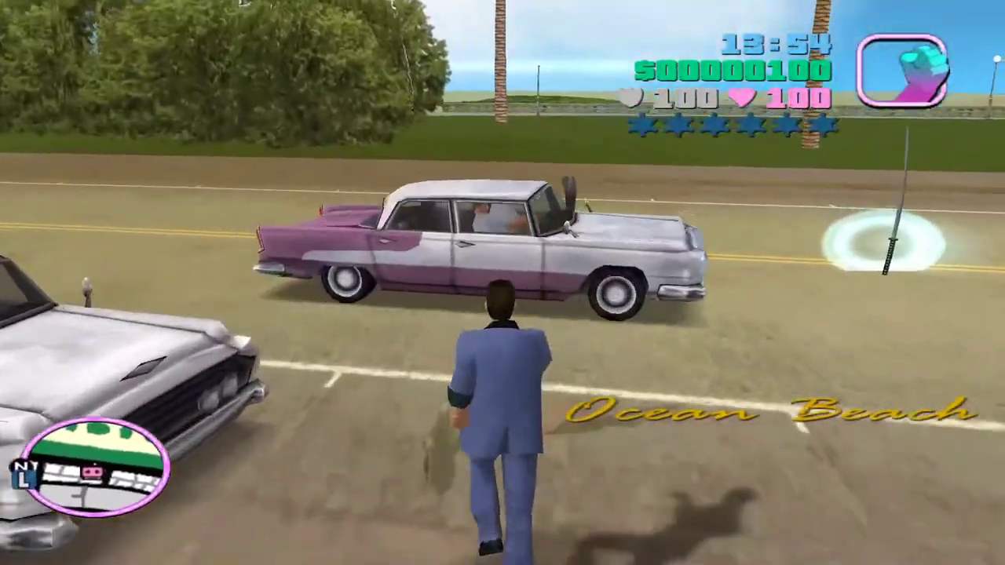
pyautogui.press('w')
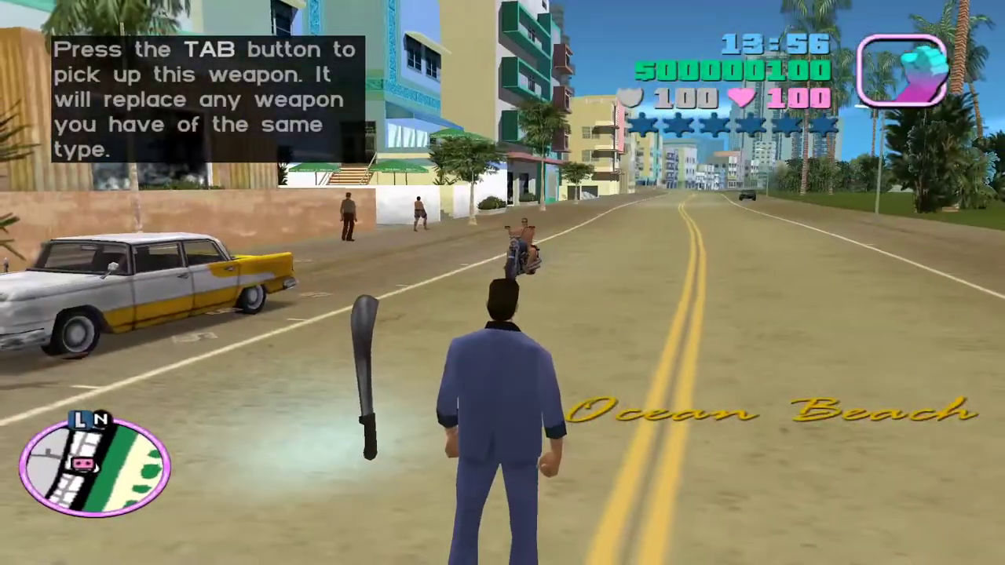
pyautogui.press('w')
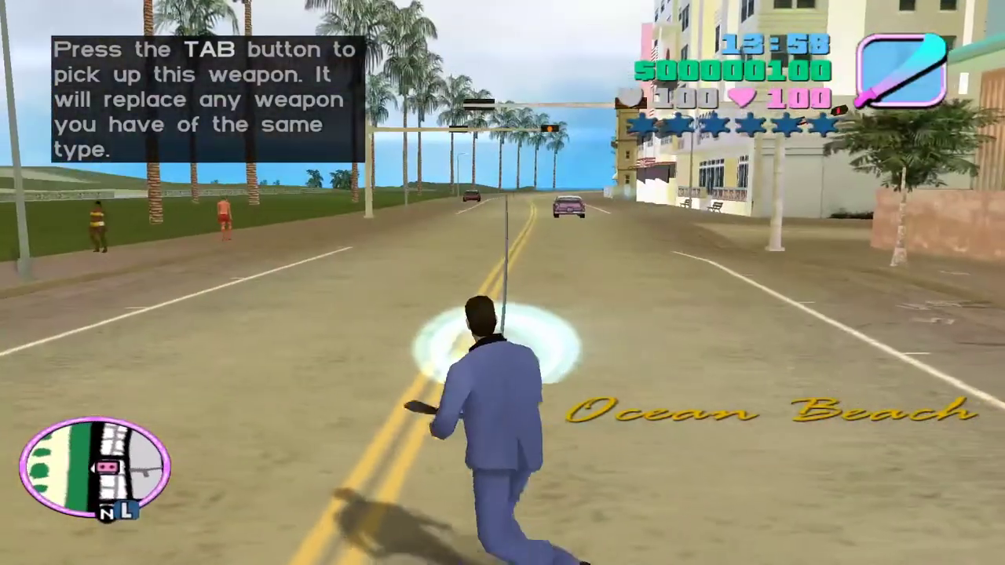
pyautogui.press('w')
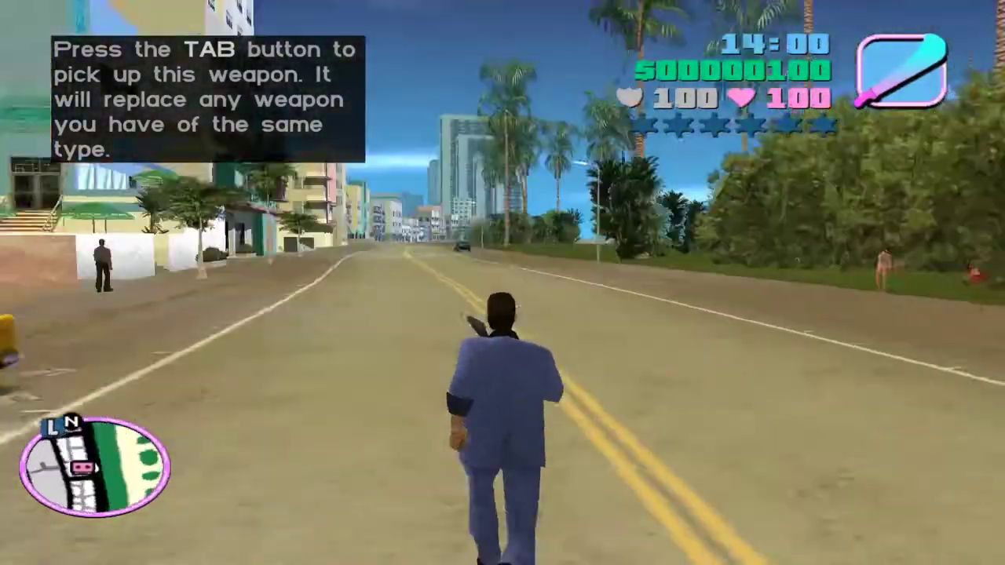
pyautogui.press('w')
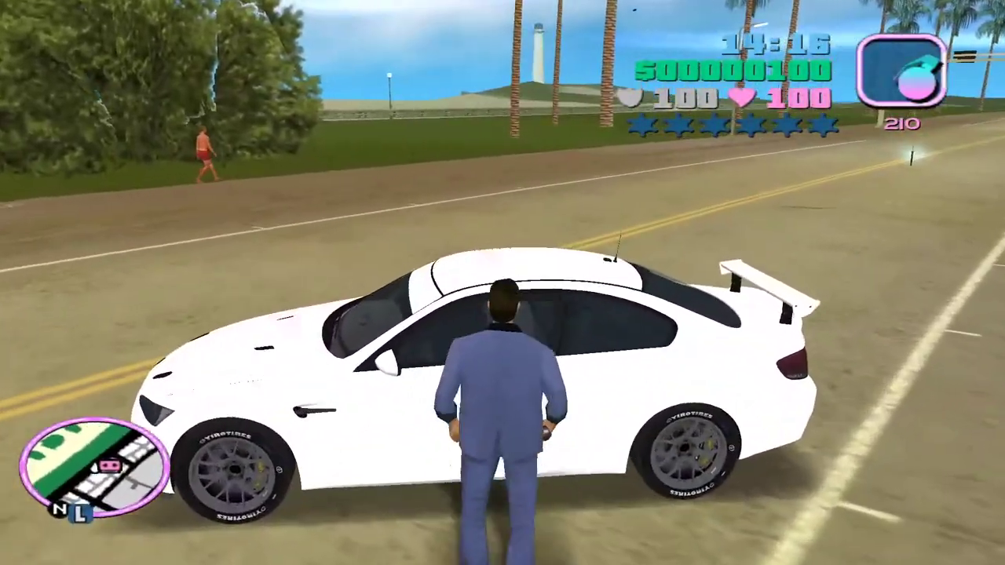
# - Get into the white BMW M3 and test-drive it along the Ocean Beach road
pyautogui.press('f')
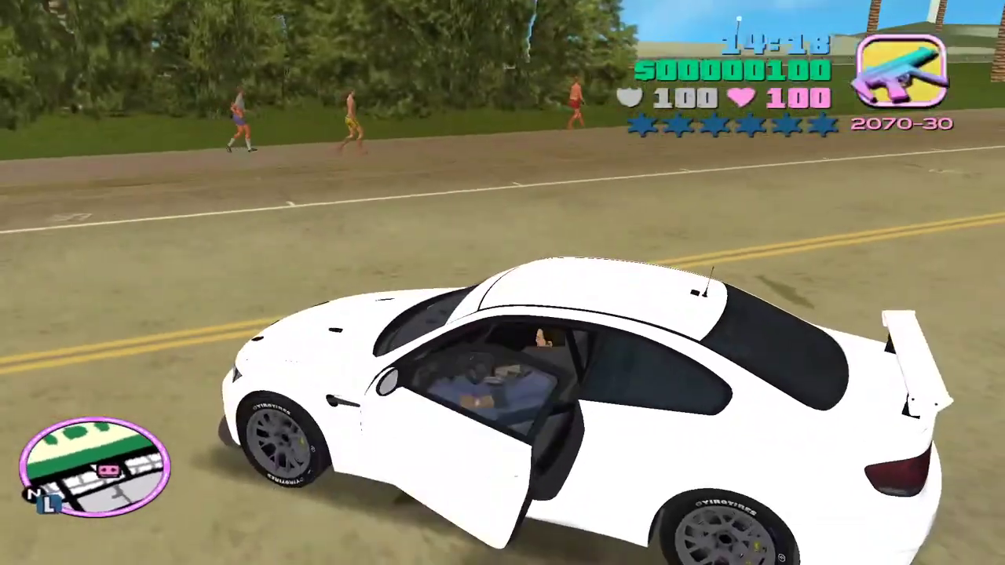
pyautogui.press('w')
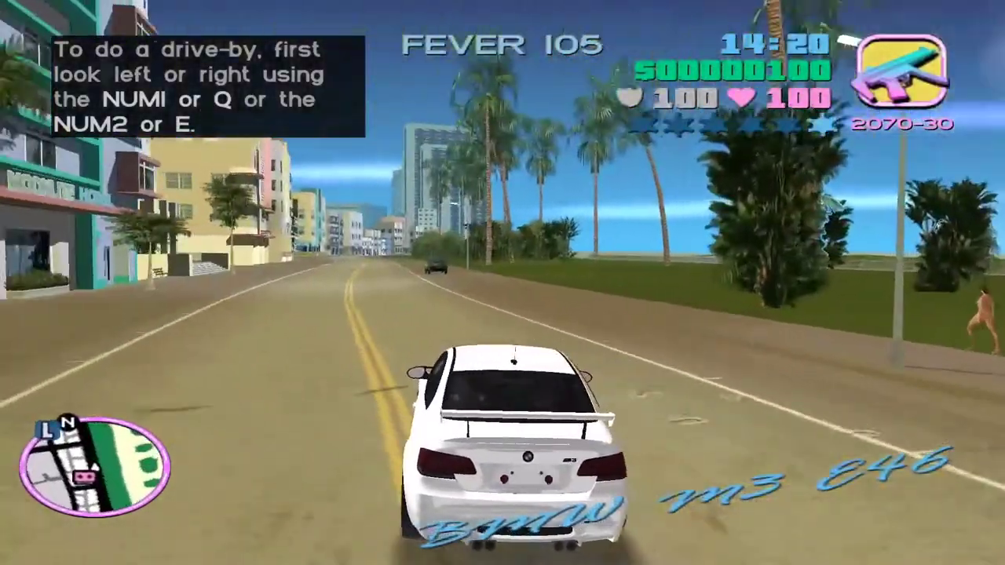
pyautogui.press('w')
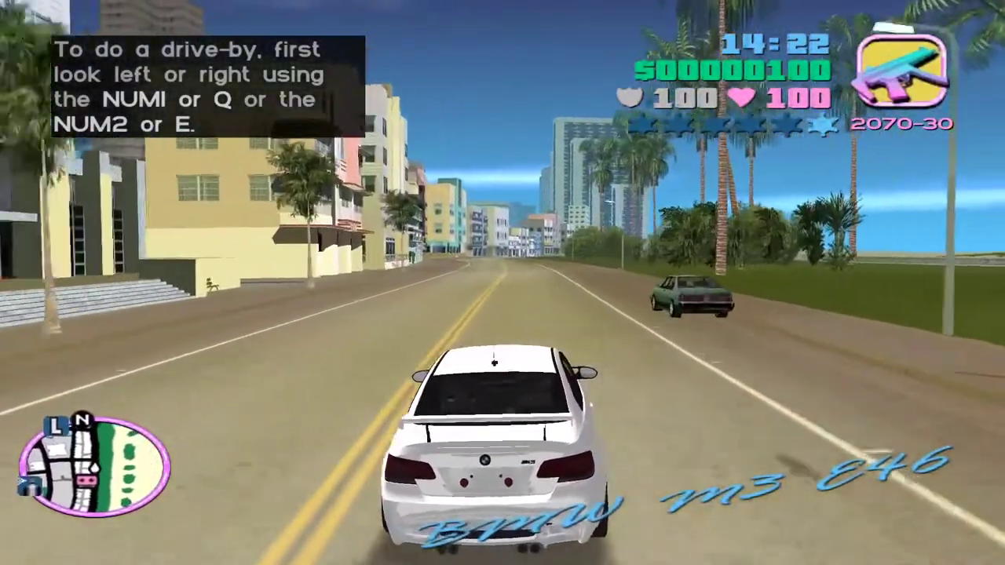
pyautogui.press('a')
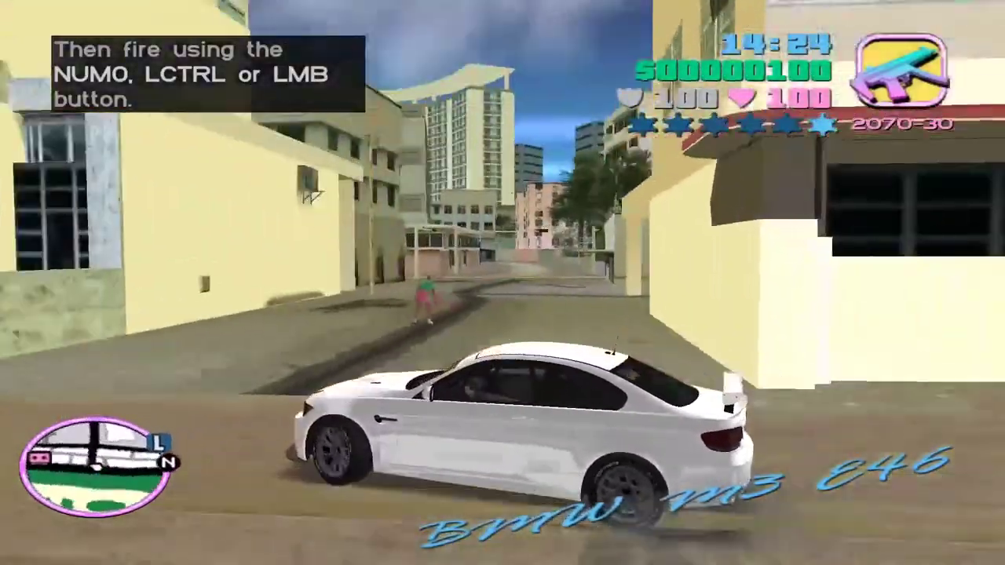
pyautogui.press('w')
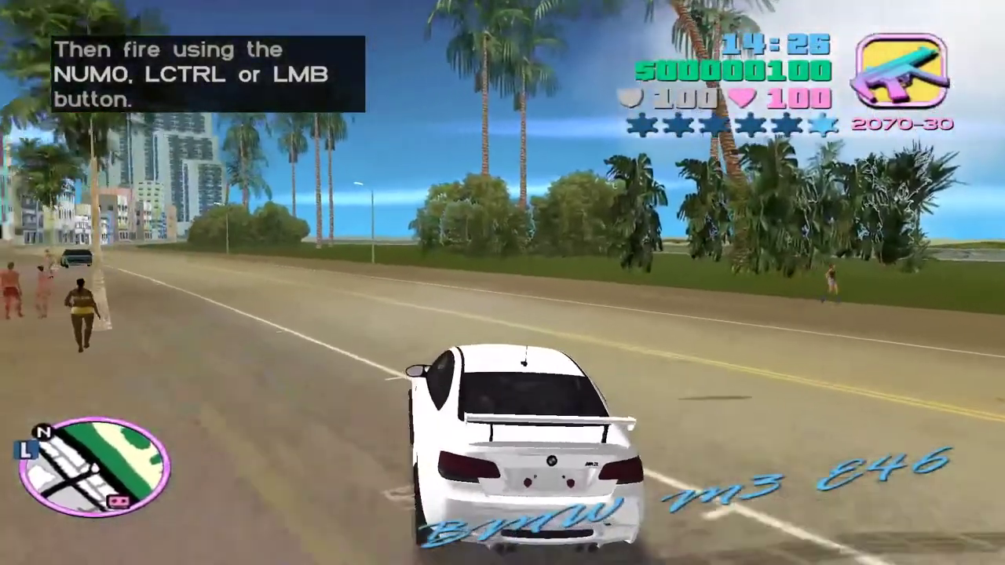
pyautogui.press('w')
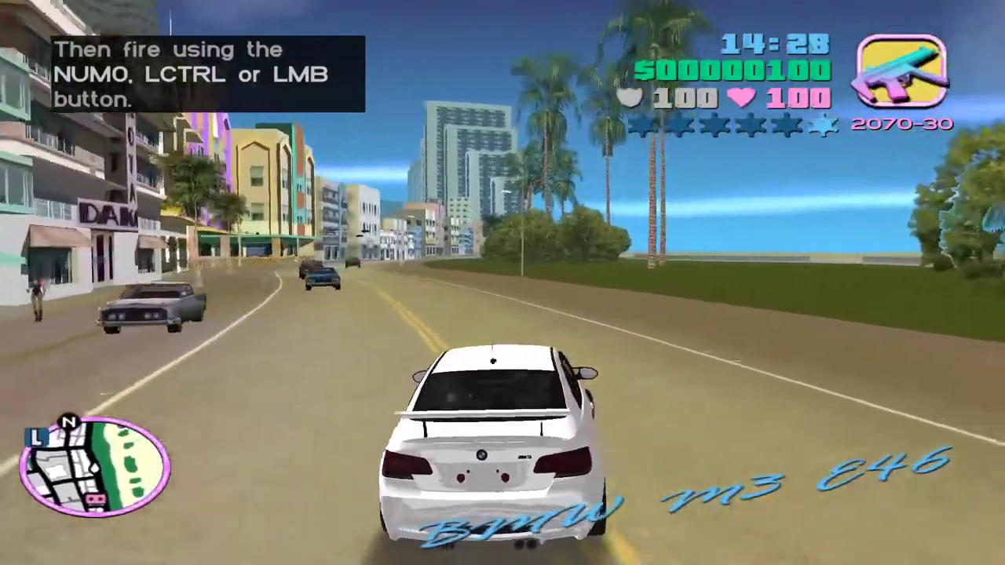
pyautogui.press('w')
pyautogui.press('a')
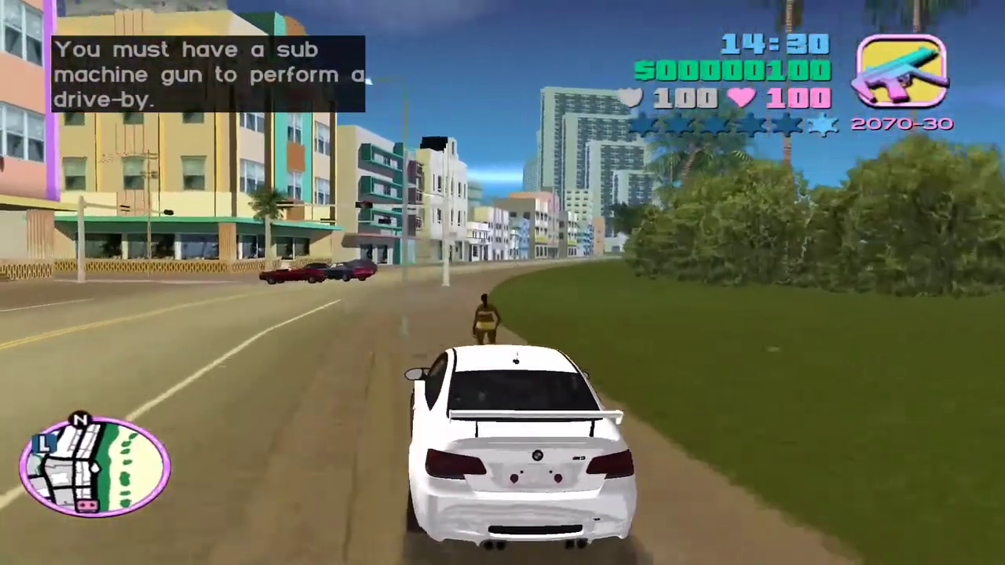
pyautogui.press('a')
pyautogui.press('space')
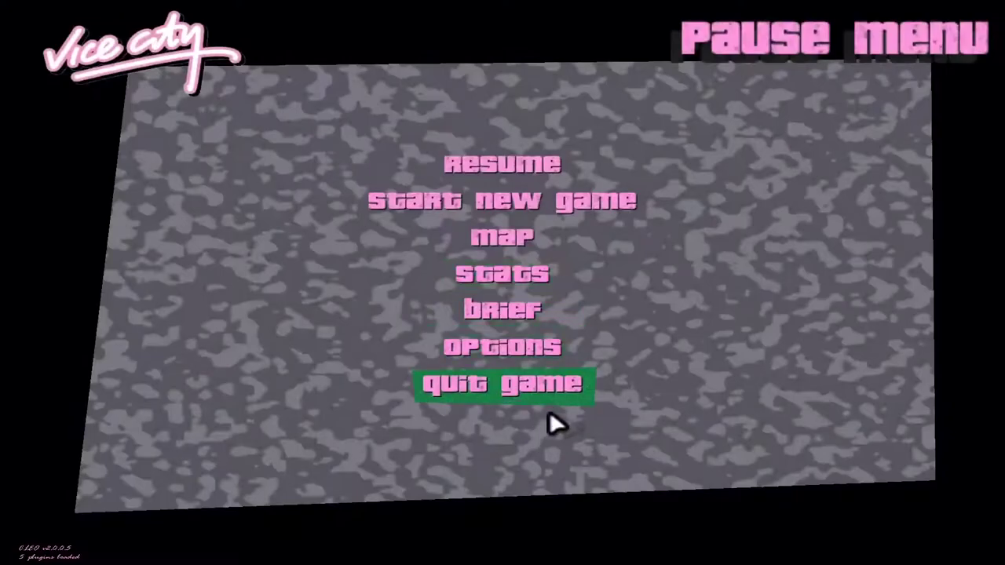
# - Quit the game, accept losing unsaved progress, and return to the desktop
pyautogui.click(543, 396)
pyautogui.click(501, 302)
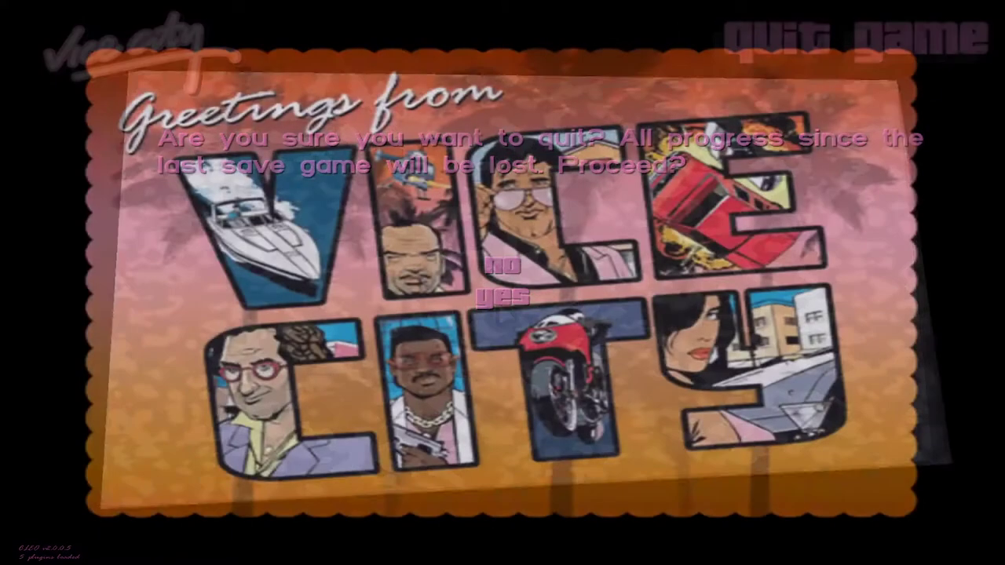
pyautogui.press('super')
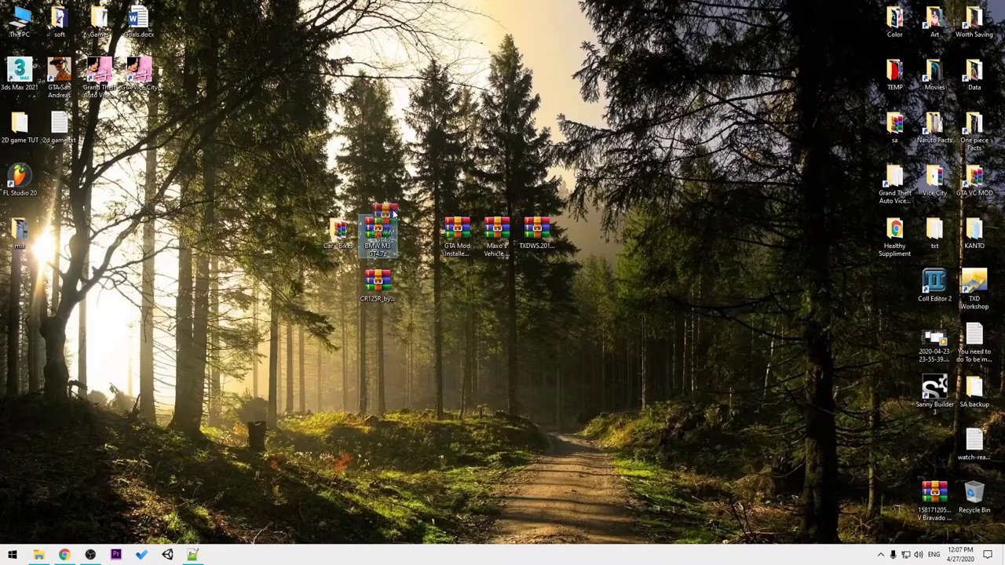
# - Move BMW M3 GT4.7z near the Recycle Bin and shift the GTA Mod Installer and Maxo's Vehicle Loader archives above TXDWS.2012_3.rar
pyautogui.moveTo(379, 229); pyautogui.dragTo(888, 493)
pyautogui.moveTo(428, 207); pyautogui.dragTo(535, 126)
pyautogui.click(536, 234)
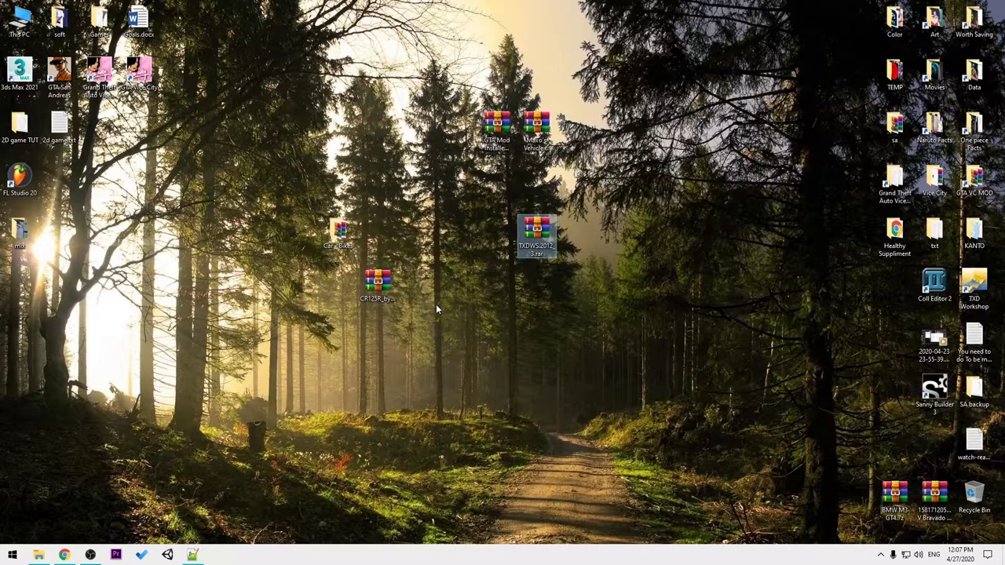
# - Examine the readme and sanchez.txd inside CR125R_by_cR.rar, and close them and the archive
pyautogui.click(385, 288)
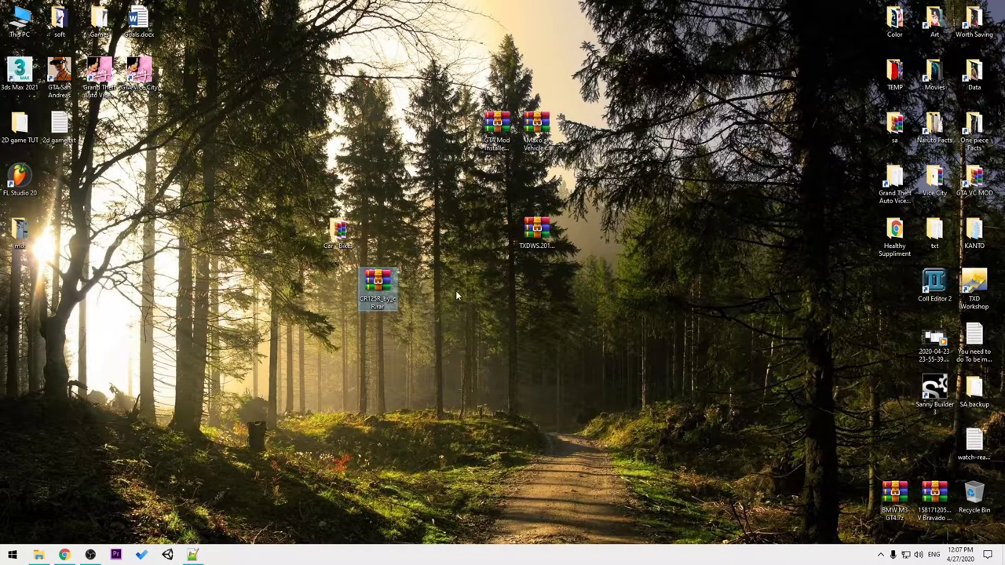
pyautogui.doubleClick(384, 287)
pyautogui.moveTo(281, 319); pyautogui.dragTo(308, 295)
pyautogui.doubleClick(307, 290)
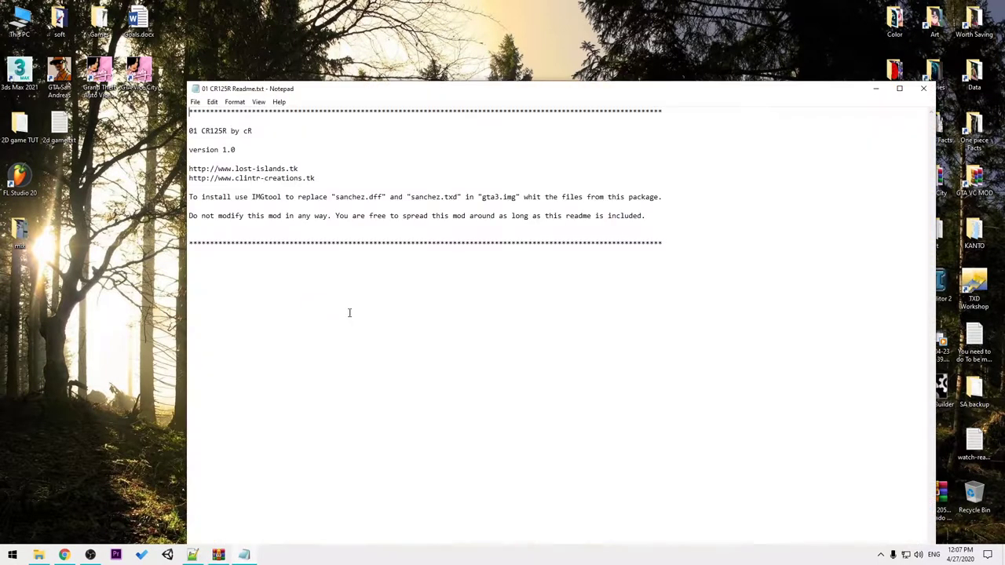
pyautogui.click(923, 88)
pyautogui.doubleClick(279, 311)
pyautogui.click(716, 183)
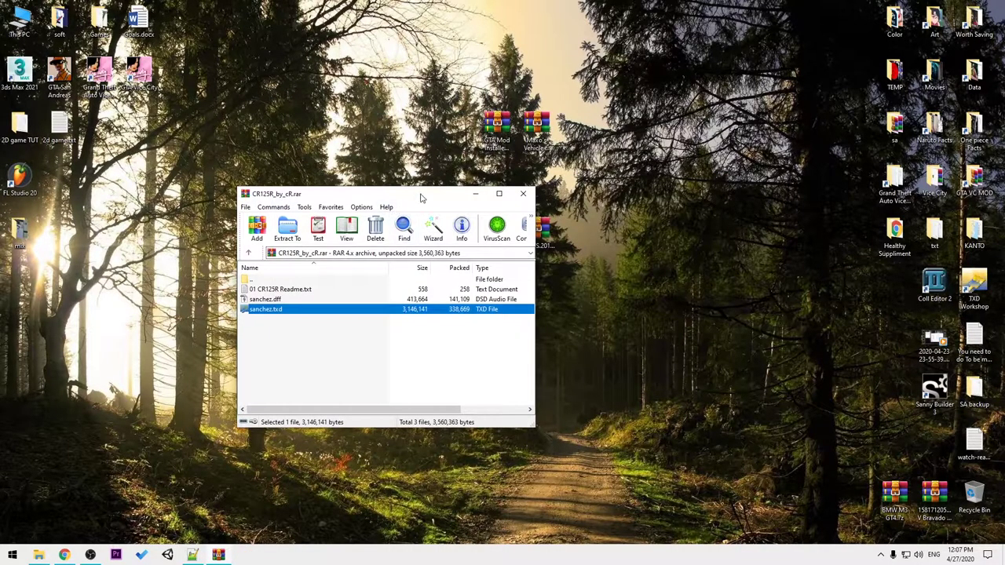
pyautogui.click(522, 194)
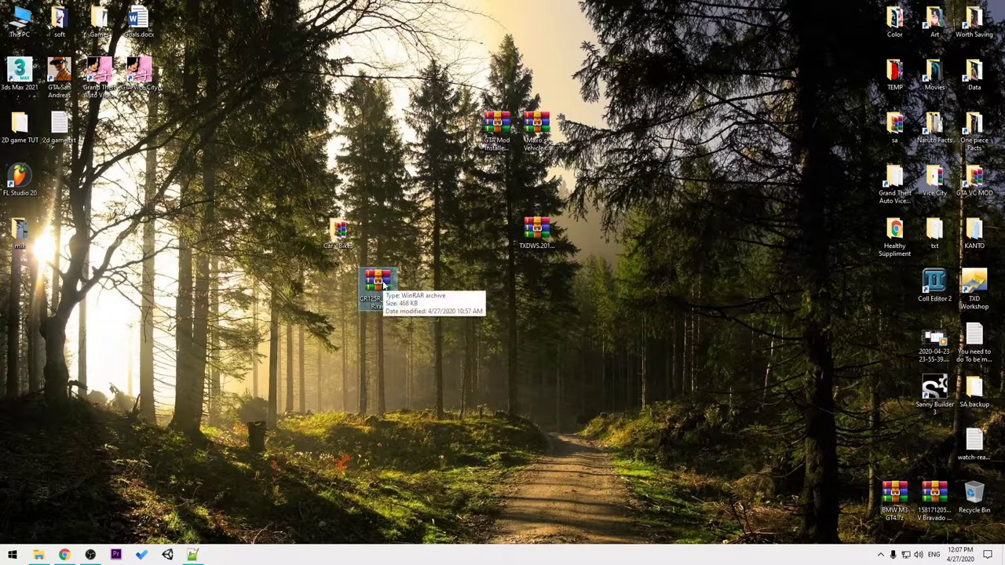
# - Extract sanchez.dff and sanchez.txd from CR125R_by_cR.rar to the desktop and close the archive
pyautogui.doubleClick(384, 287)
pyautogui.moveTo(275, 310); pyautogui.dragTo(179, 310)
pyautogui.keyDown('ctrl'); pyautogui.click(281, 303); pyautogui.keyUp('ctrl')
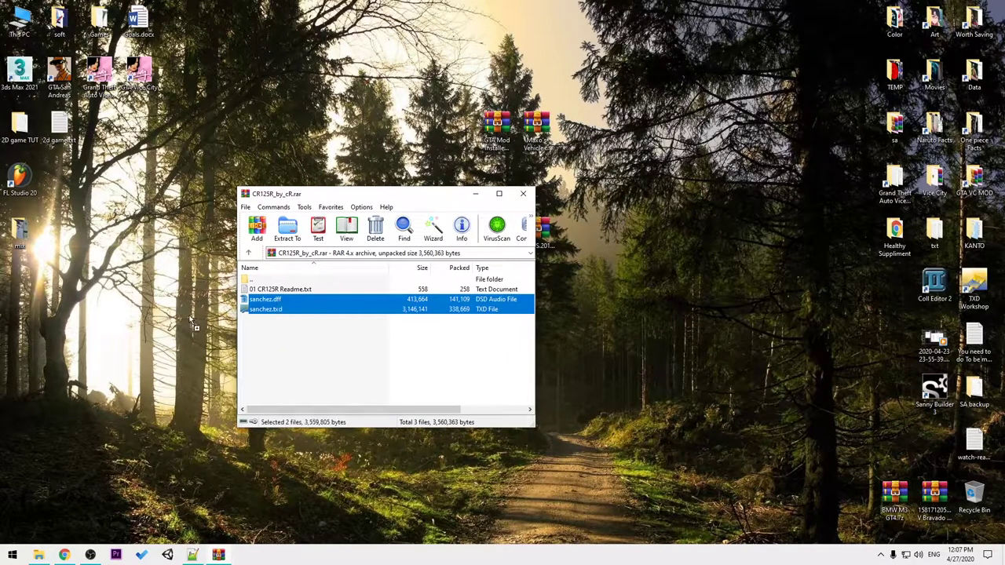
pyautogui.click(530, 198)
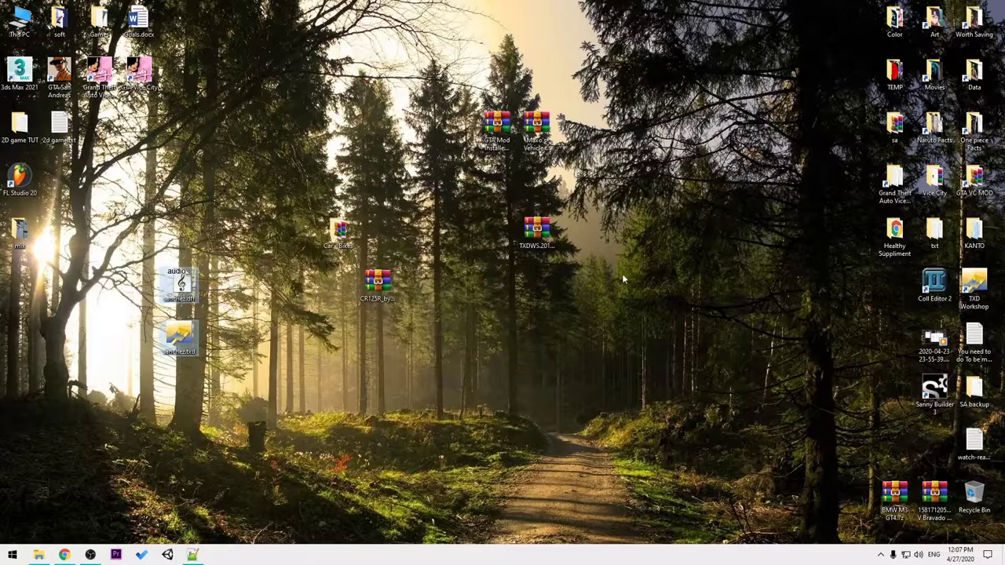
pyautogui.click(540, 234)
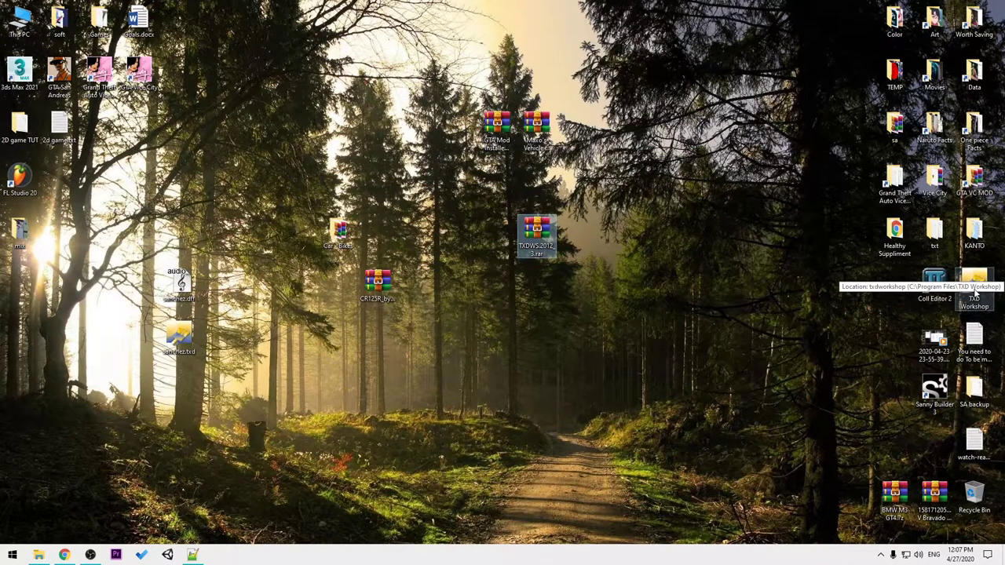
# - Launch TXD Workshop and open gta3.img from the models folder of the Vice City installation on drive D
pyautogui.doubleClick(973, 292)
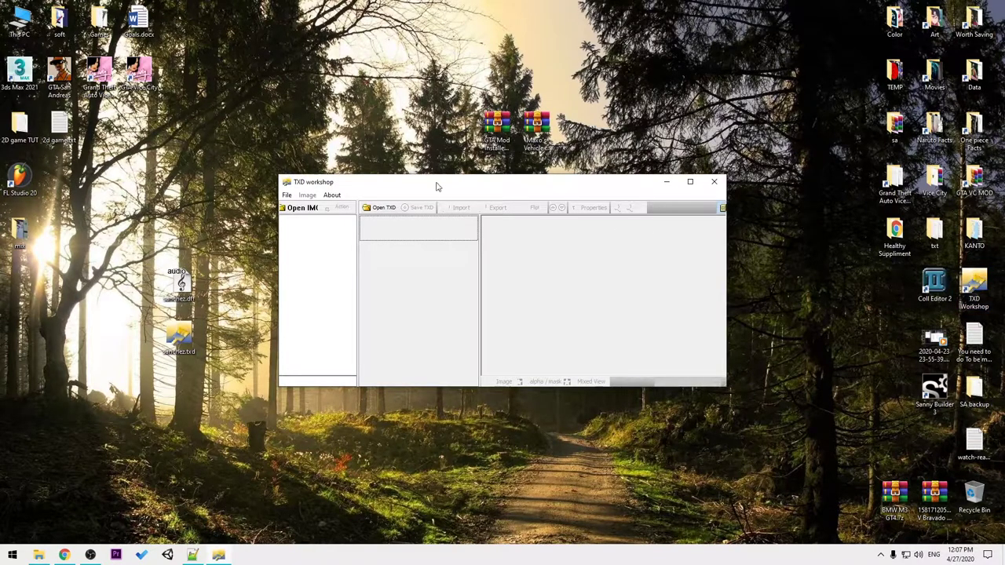
pyautogui.moveTo(437, 186); pyautogui.dragTo(659, 249)
pyautogui.click(522, 269)
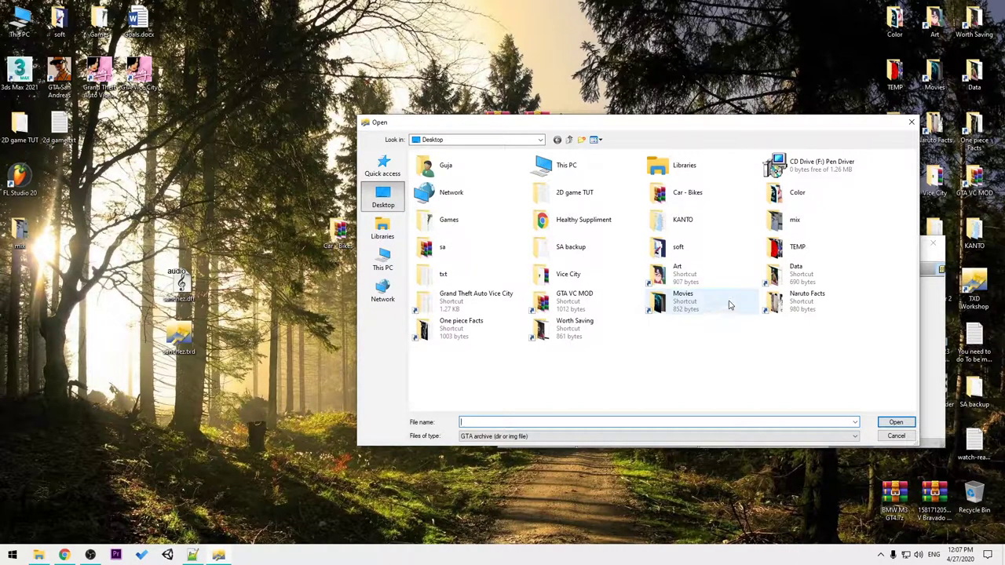
pyautogui.click(383, 259)
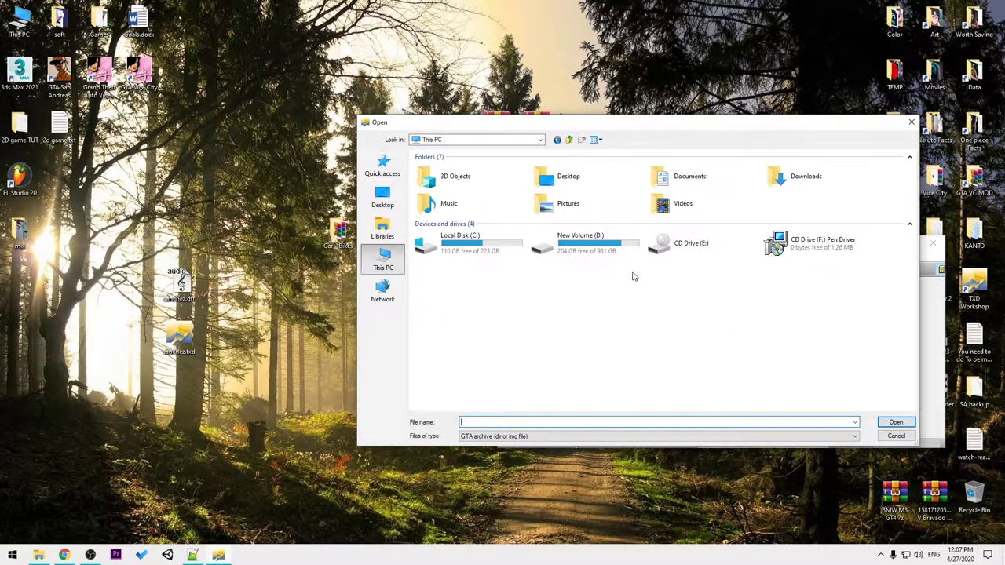
pyautogui.doubleClick(580, 244)
pyautogui.doubleClick(466, 186)
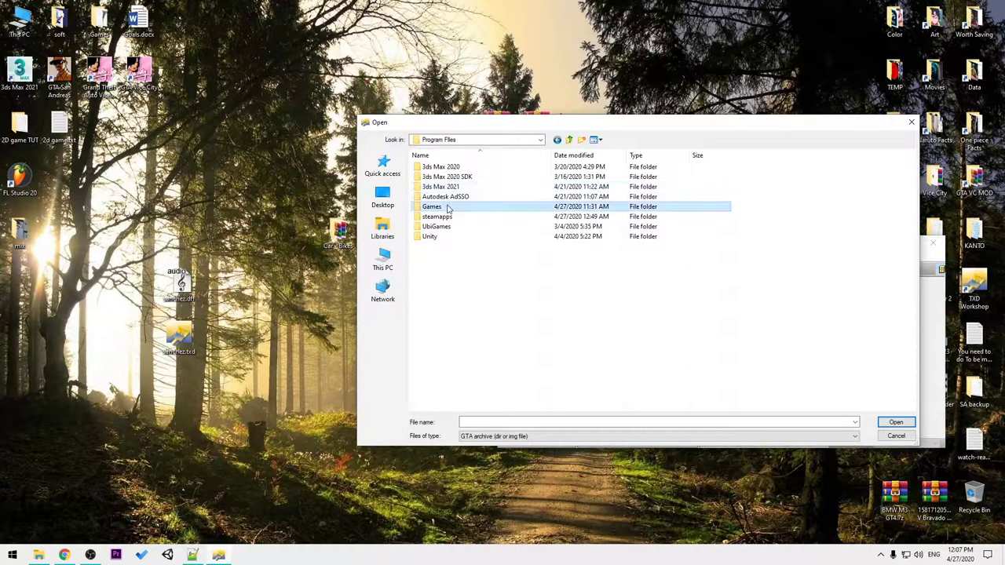
pyautogui.doubleClick(447, 206)
pyautogui.doubleClick(432, 258)
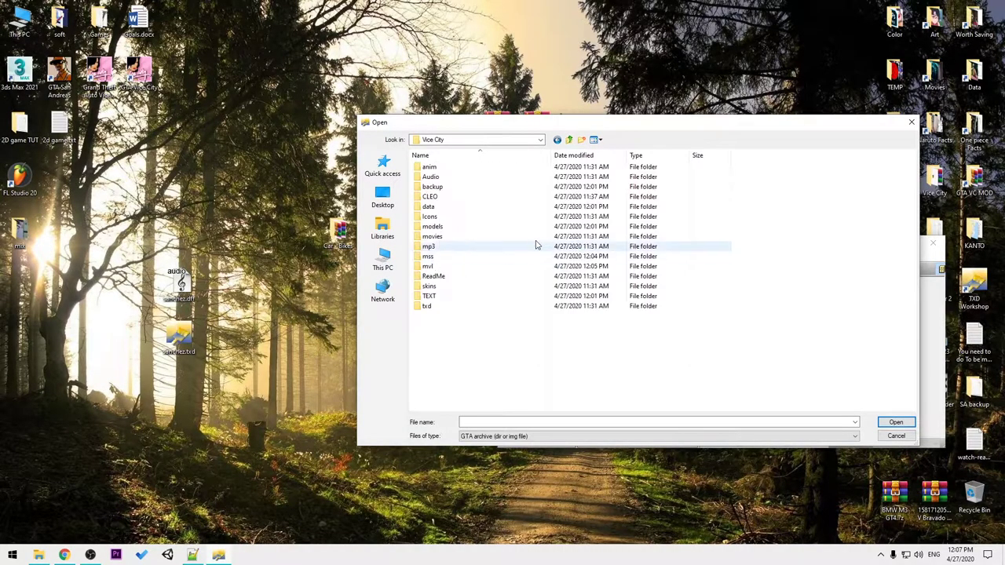
pyautogui.doubleClick(445, 228)
pyautogui.click(437, 197)
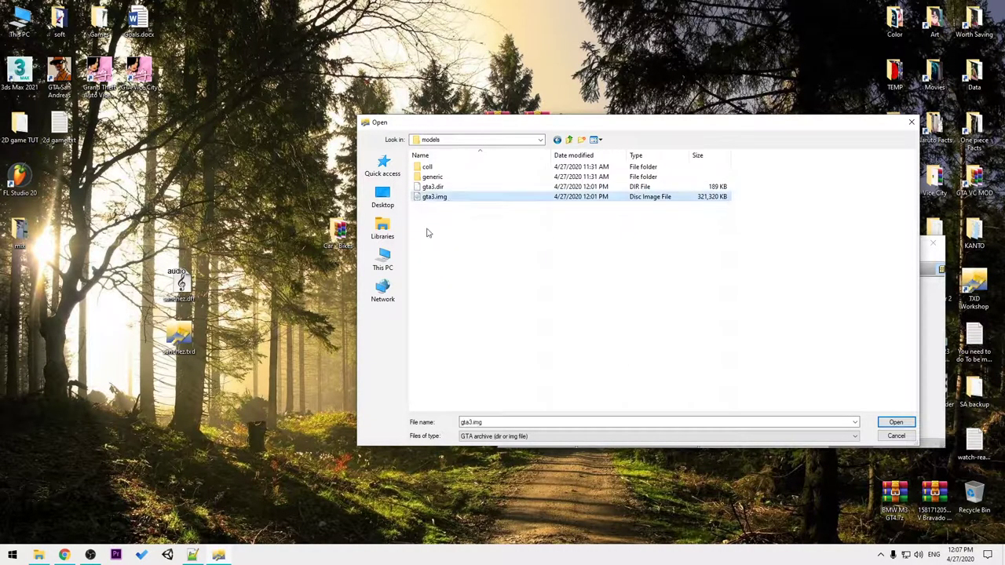
pyautogui.click(881, 425)
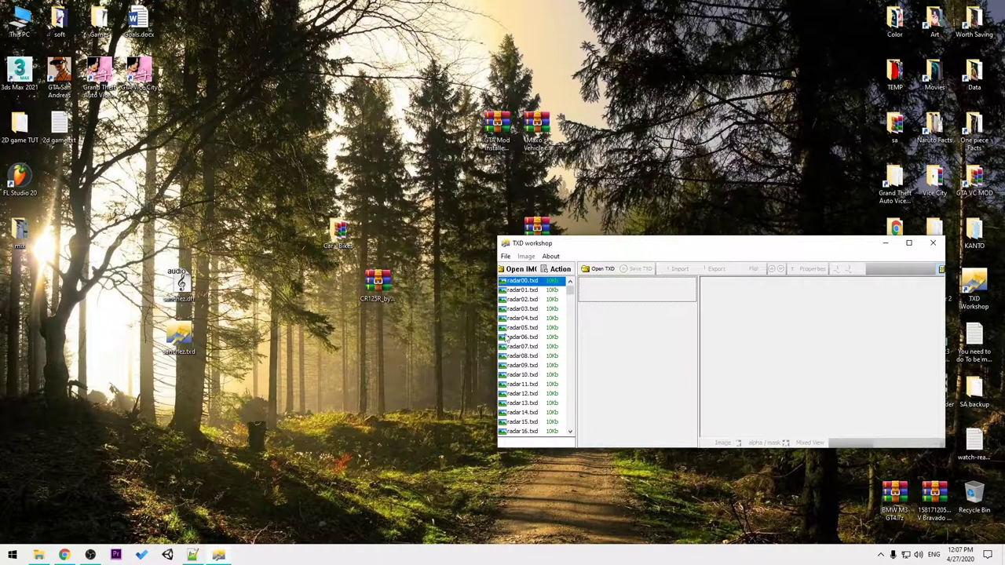
# - Find sanchez.txd in gta3.img, replace it with the sanchez.txd from the desktop, and display its new textures
pyautogui.click(188, 305)
pyautogui.hotkey('ctrl', 'c')
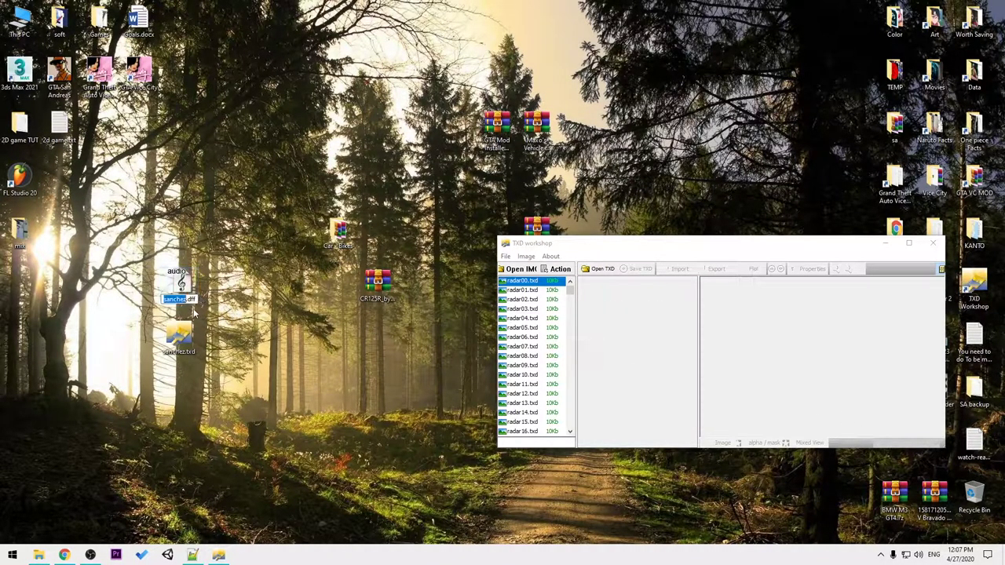
pyautogui.click(542, 445)
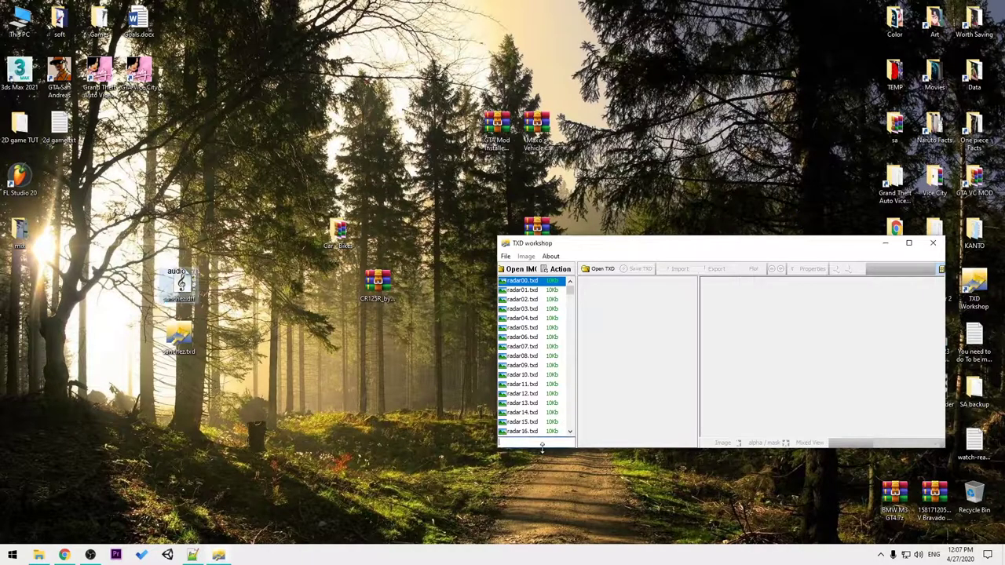
pyautogui.hotkey('ctrl', 'v')
pyautogui.click(532, 425)
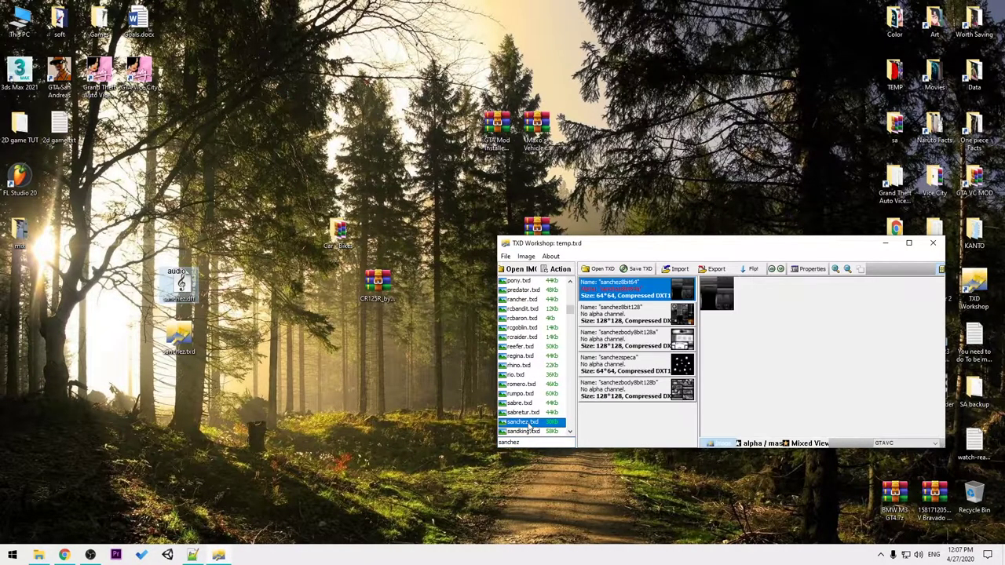
pyautogui.rightClick(532, 424)
pyautogui.click(549, 432)
pyautogui.click(392, 200)
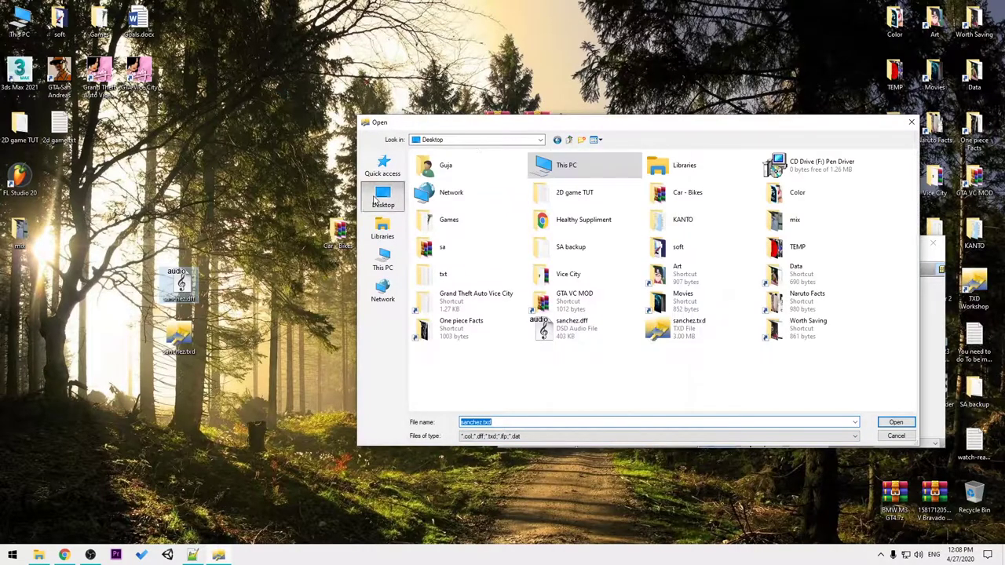
pyautogui.click(689, 332)
pyautogui.click(897, 424)
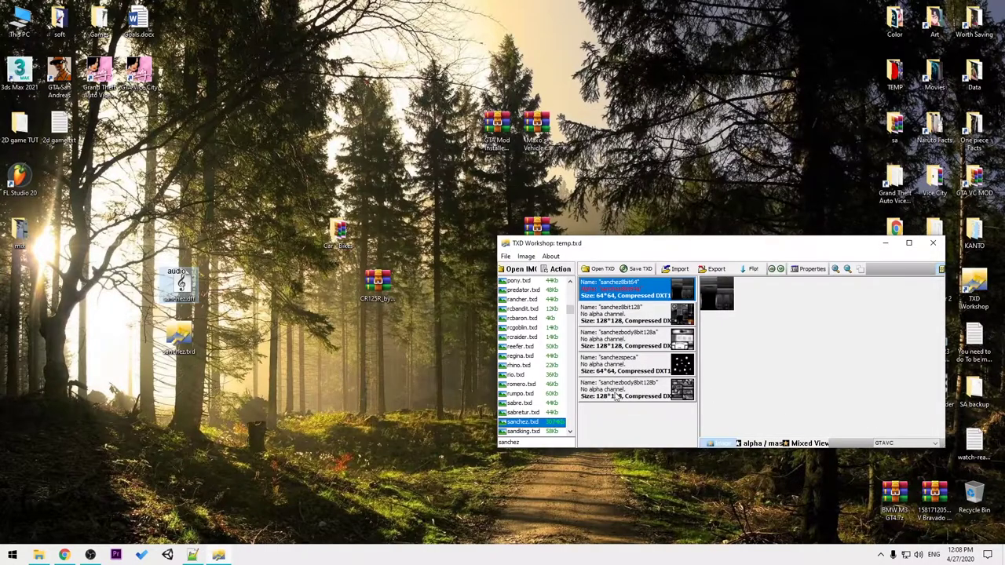
pyautogui.click(552, 424)
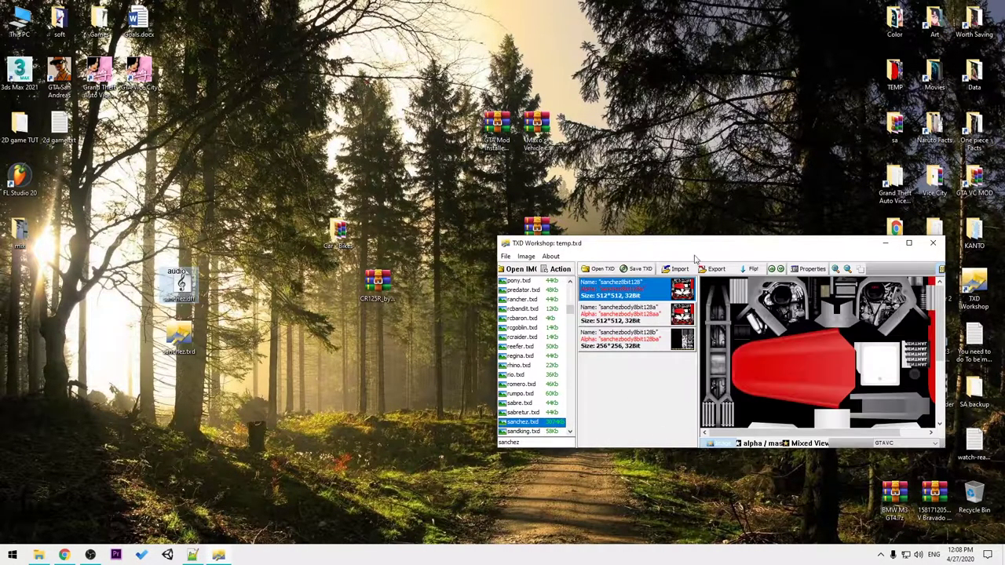
# - Find sanchez.dff in gta3.img and replace it with the sanchez.dff from the desktop
pyautogui.click(530, 442)
pyautogui.write('.d')
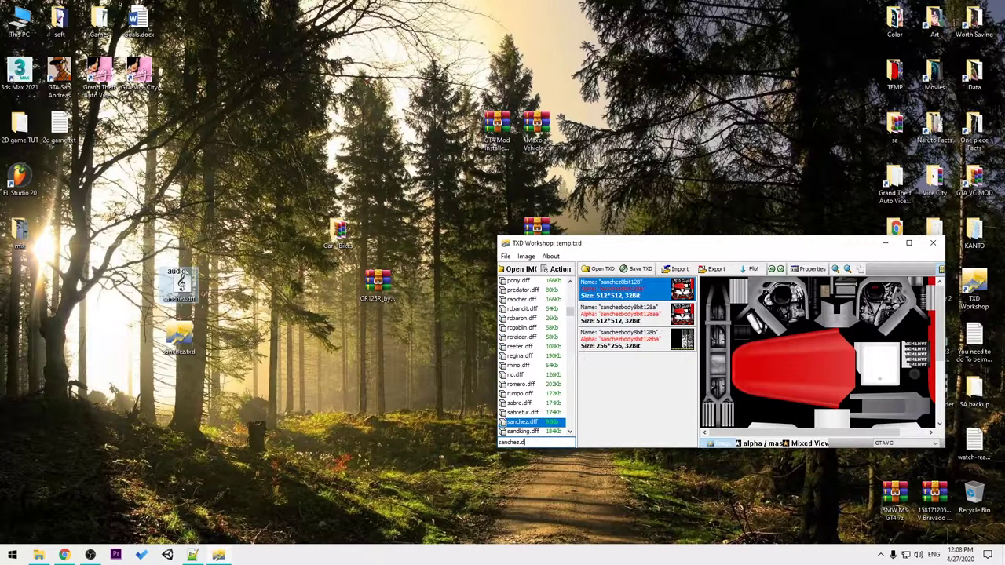
pyautogui.rightClick(537, 425)
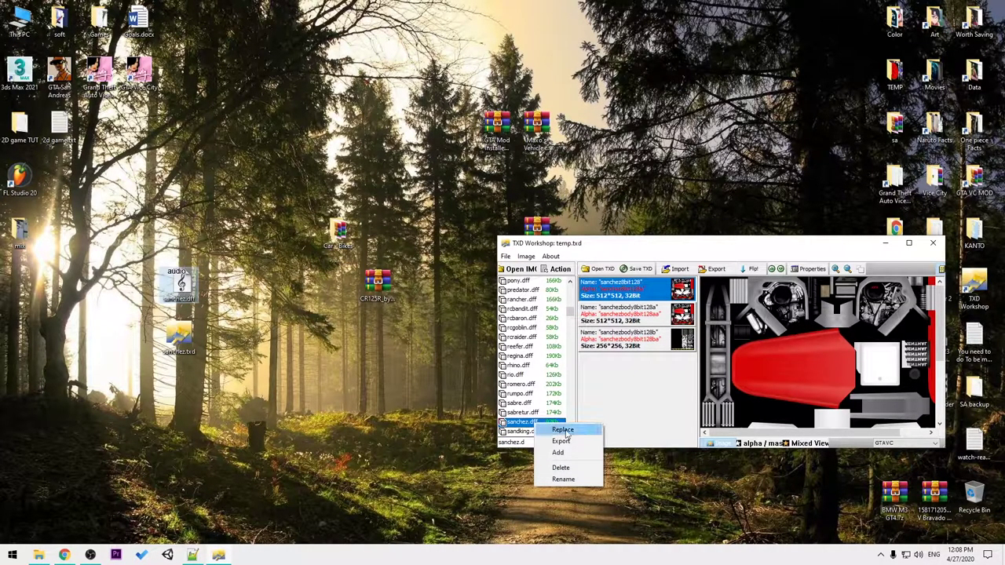
pyautogui.click(543, 430)
pyautogui.click(384, 200)
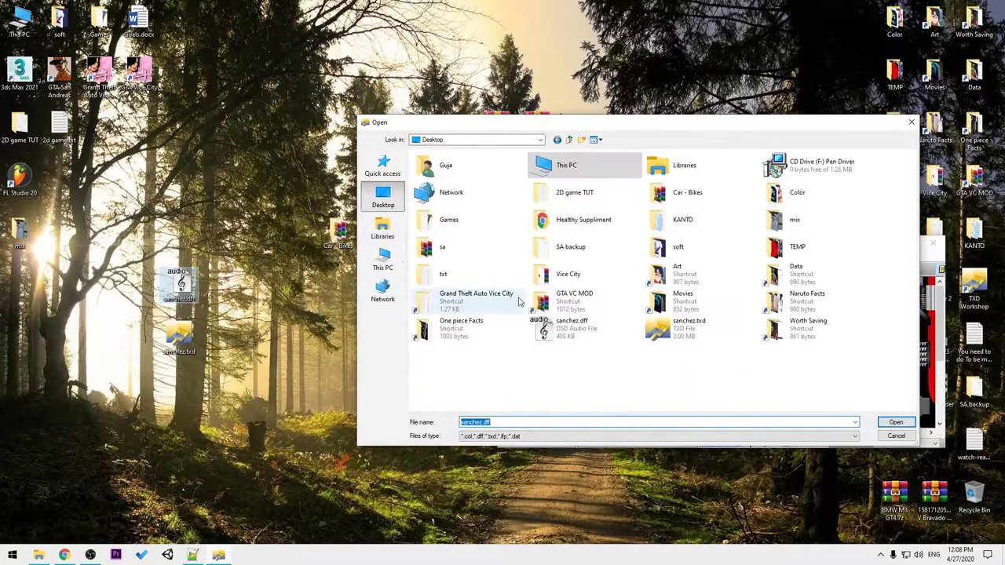
pyautogui.click(553, 330)
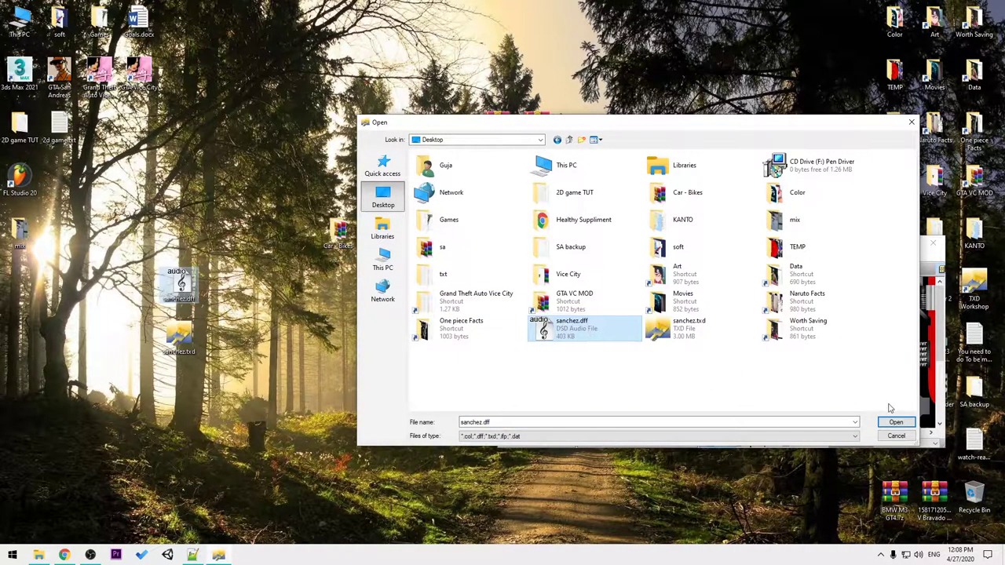
pyautogui.click(899, 426)
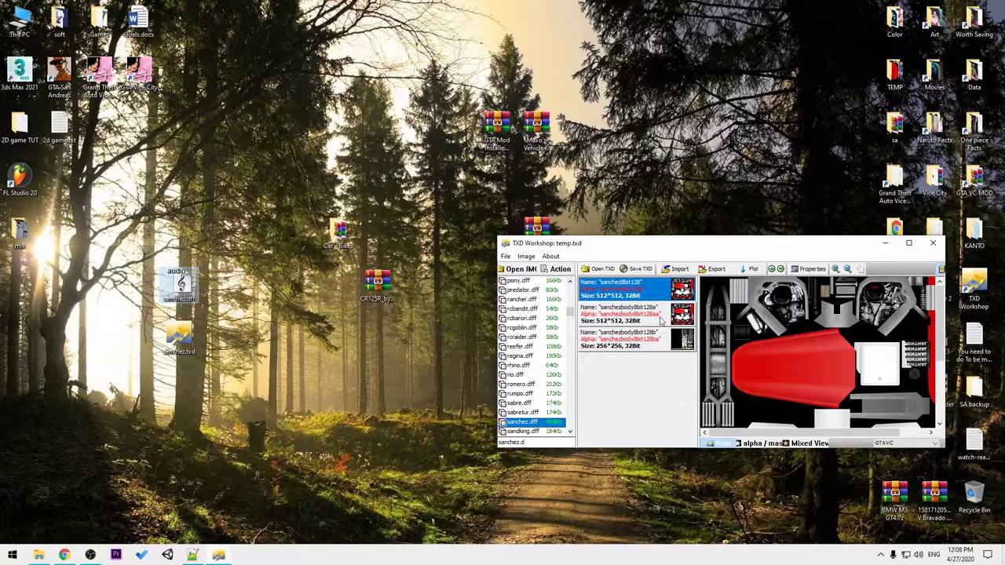
# - Save the TXD and close TXD Workshop
pyautogui.click(537, 340)
pyautogui.click(639, 269)
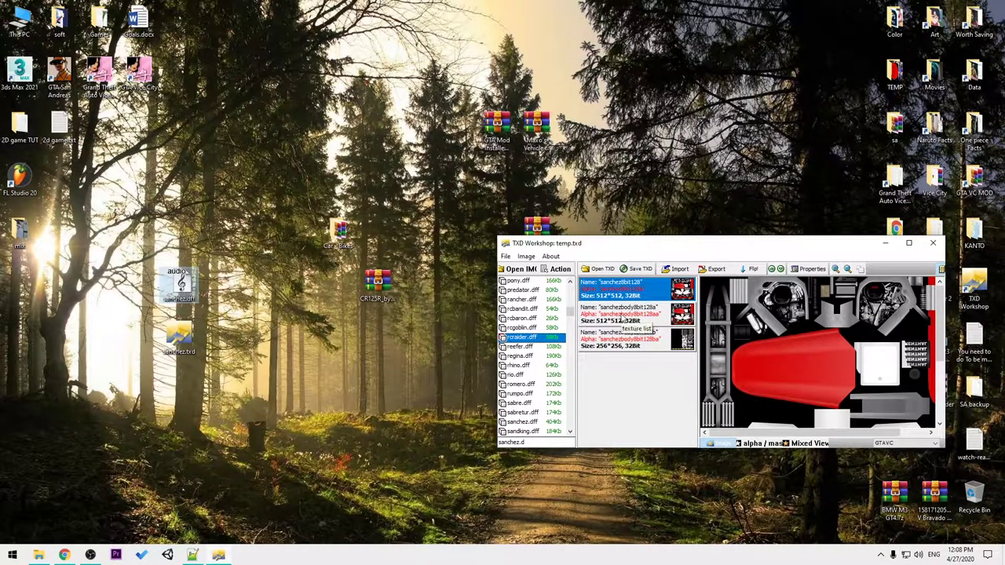
pyautogui.click(933, 242)
# - Switch to GTA Vice City, check the save slots in the Load Game list, and start a new game
pyautogui.click(512, 408)
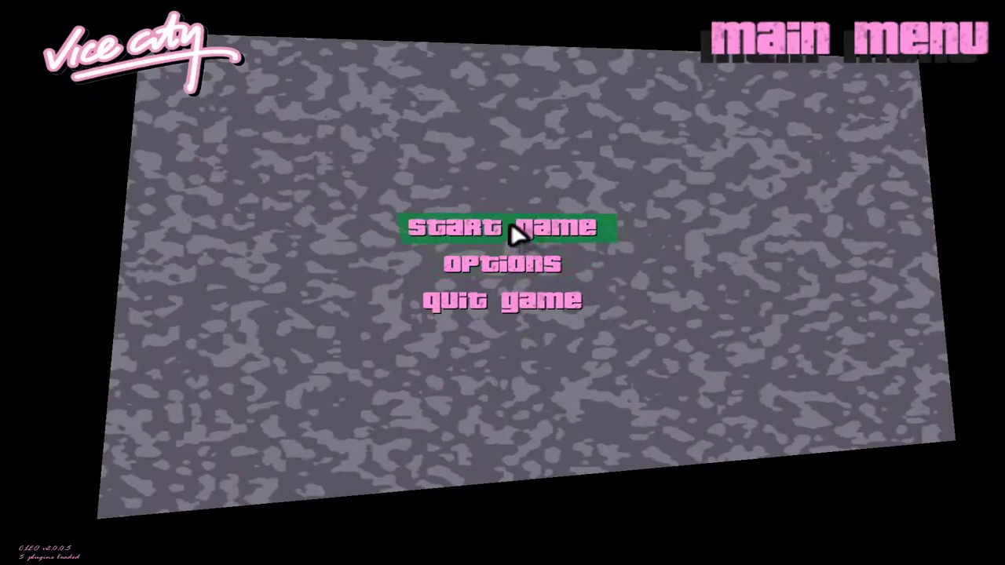
pyautogui.click(540, 228)
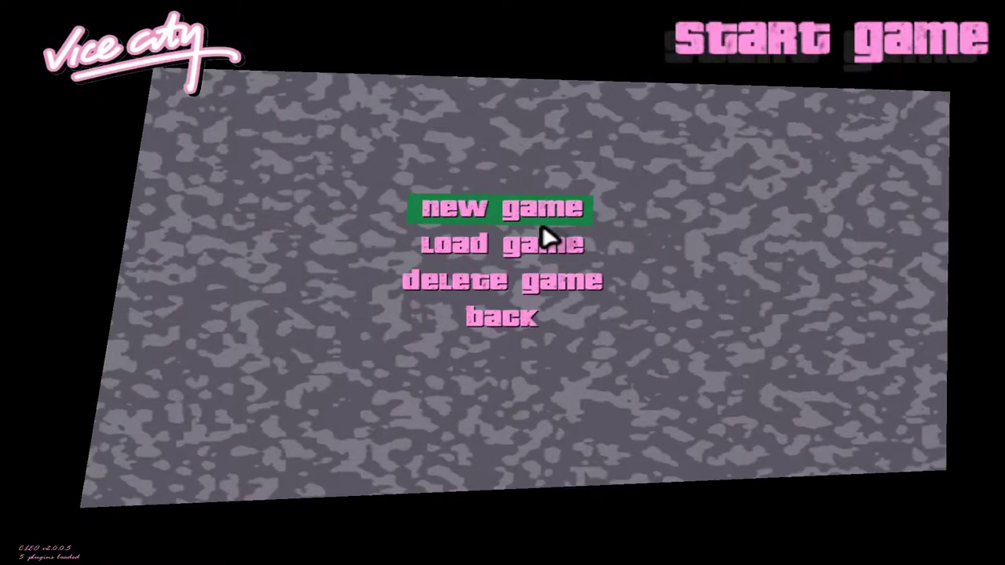
pyautogui.click(545, 245)
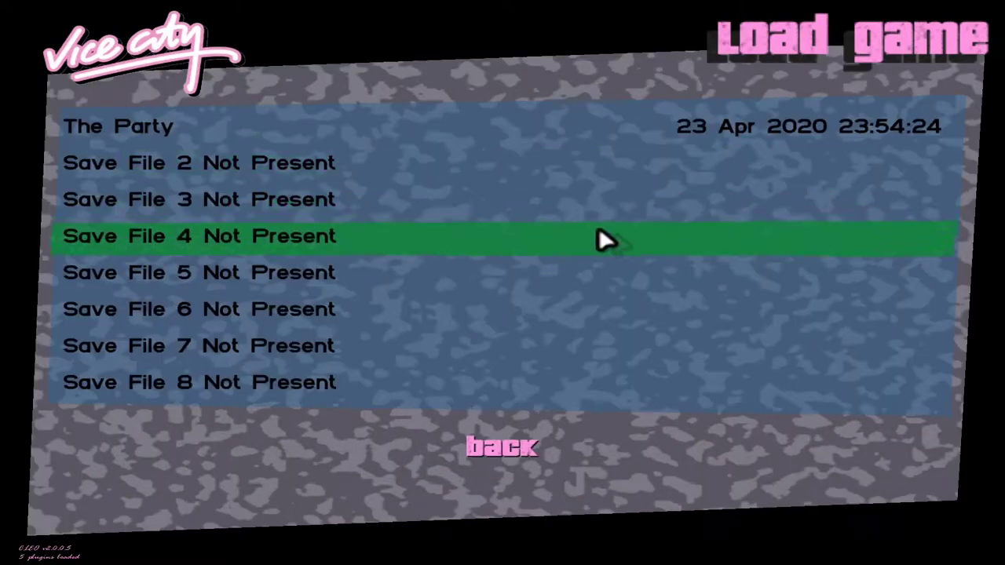
pyautogui.click(540, 447)
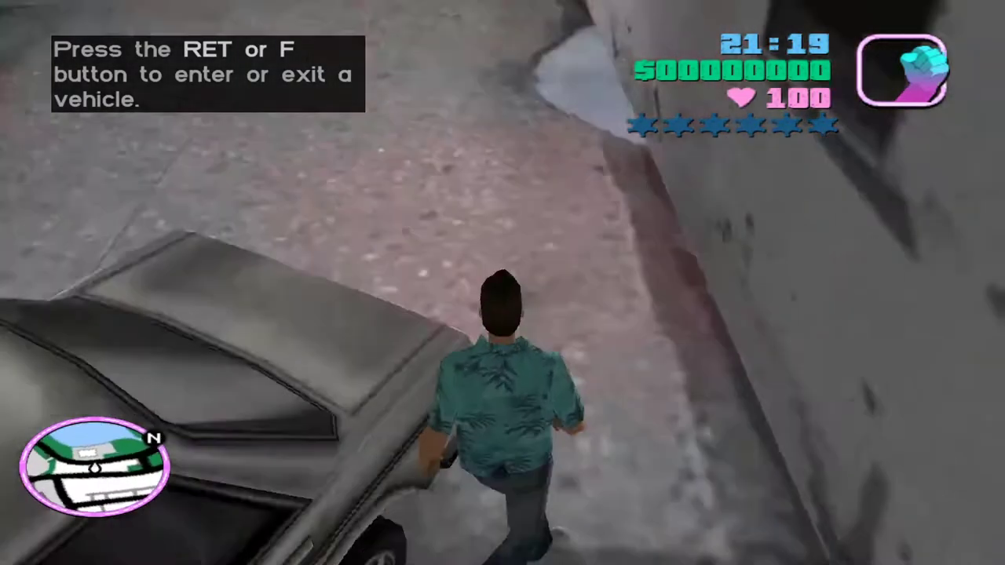
# - Get into the black BMW on the street and drive it to the red dirt bike at the dirt track
pyautogui.press('a')
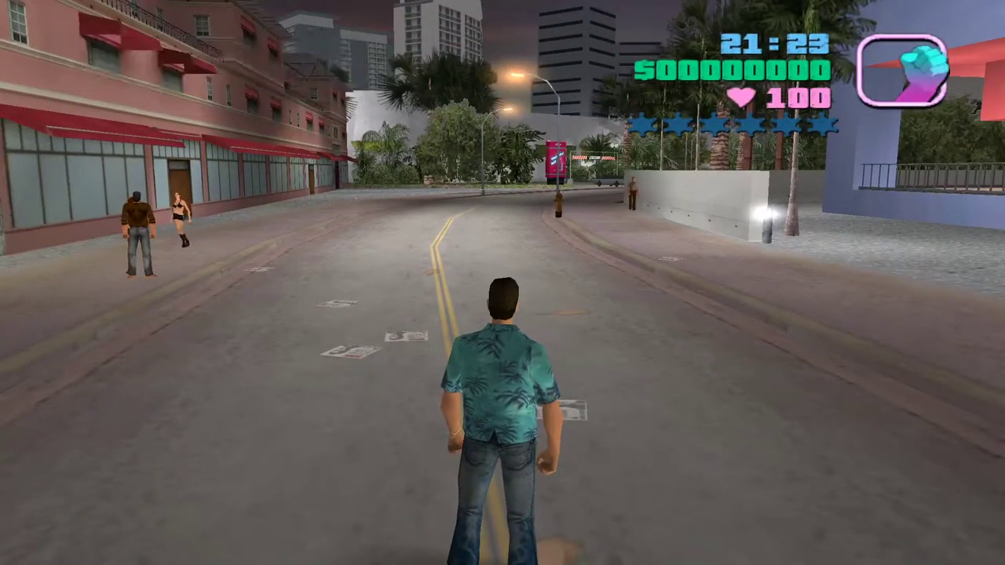
pyautogui.press('s')
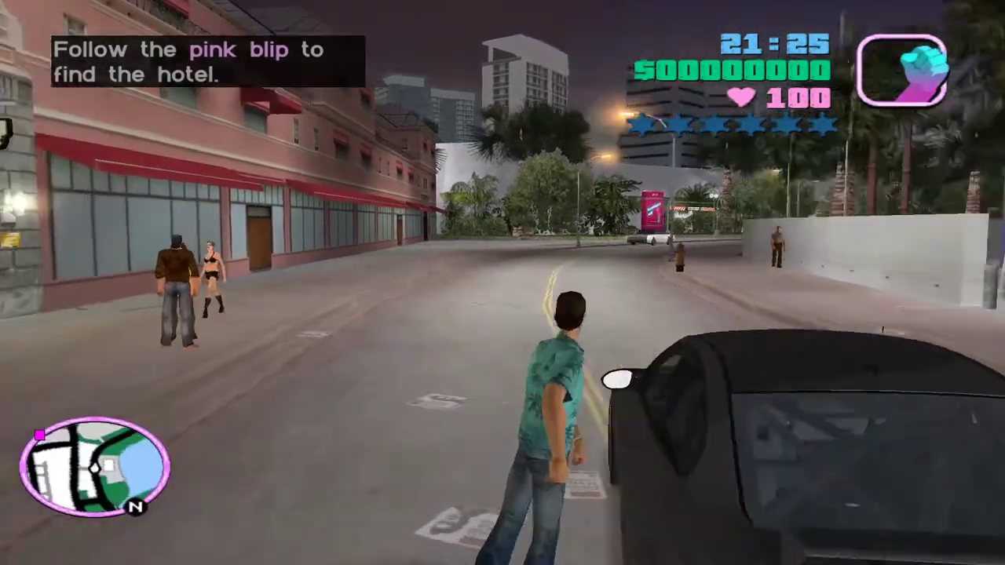
pyautogui.press('f')
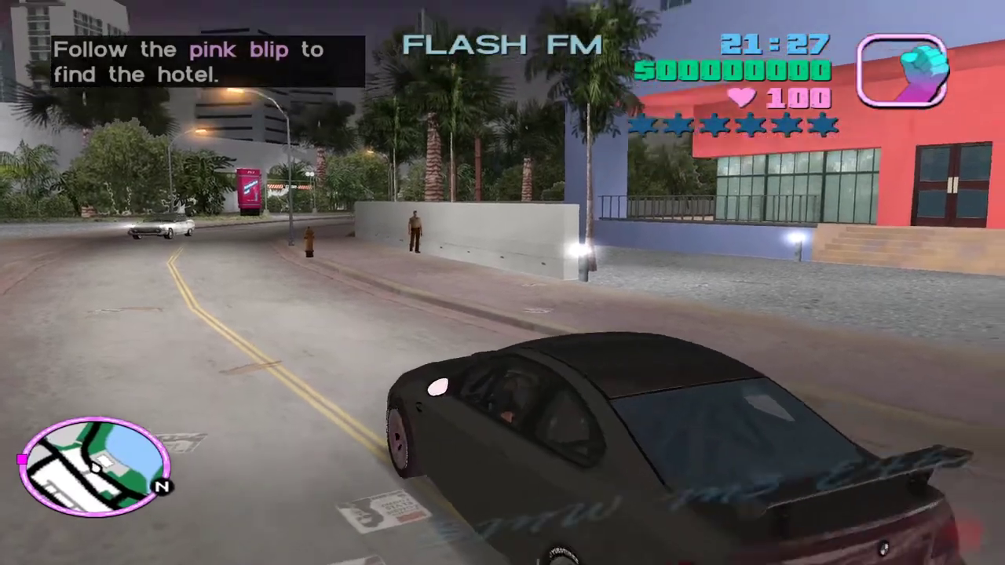
pyautogui.press('w')
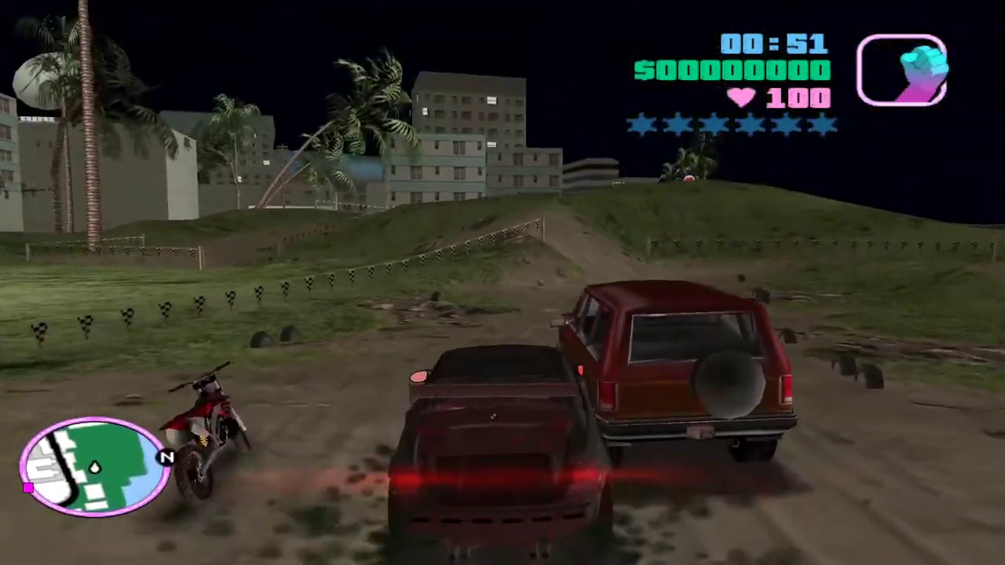
# - Leave the car, walk around the red CR125R to examine the replaced model, and get on the bike
pyautogui.press('f')
pyautogui.press('w')
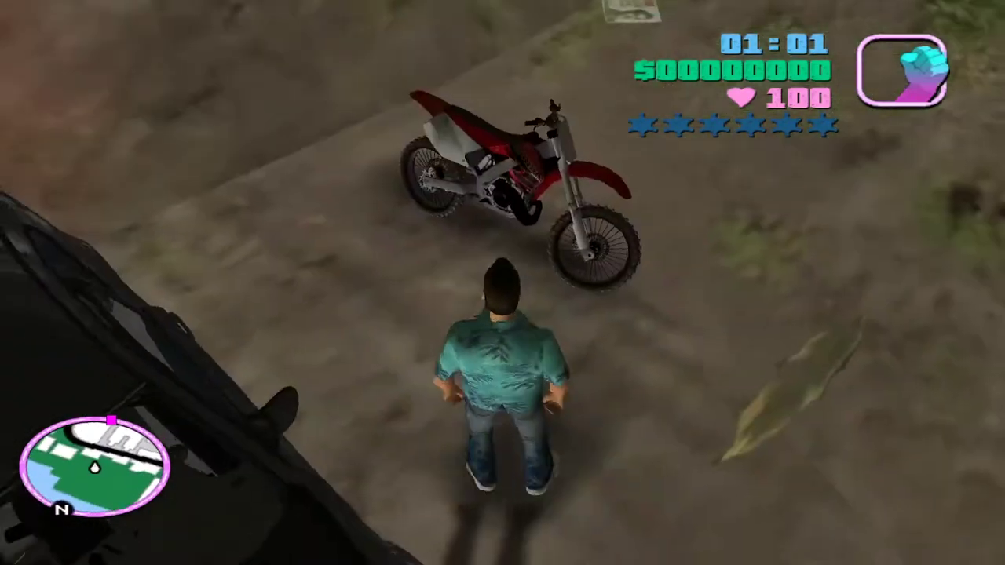
pyautogui.press('w')
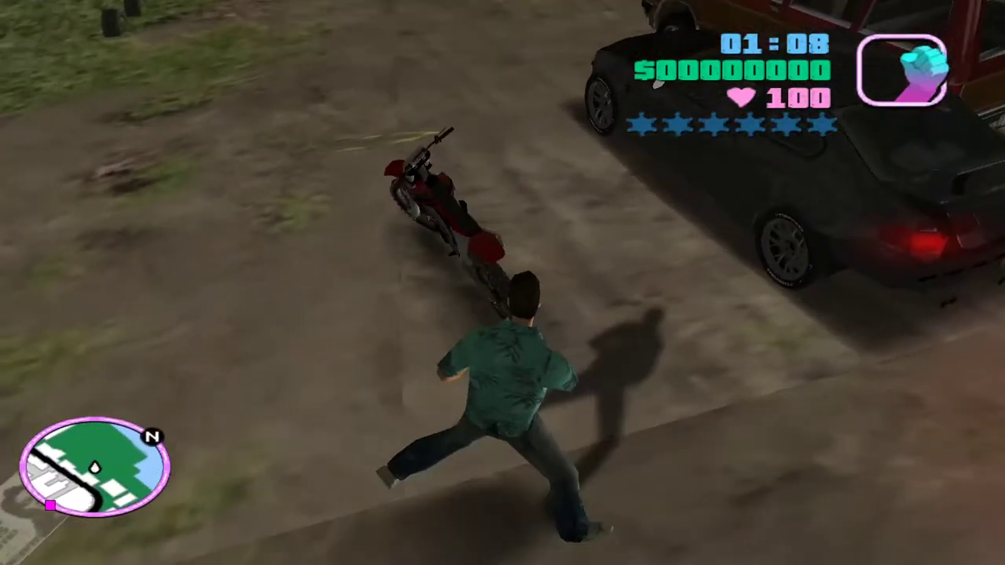
pyautogui.press('w')
pyautogui.press('w')
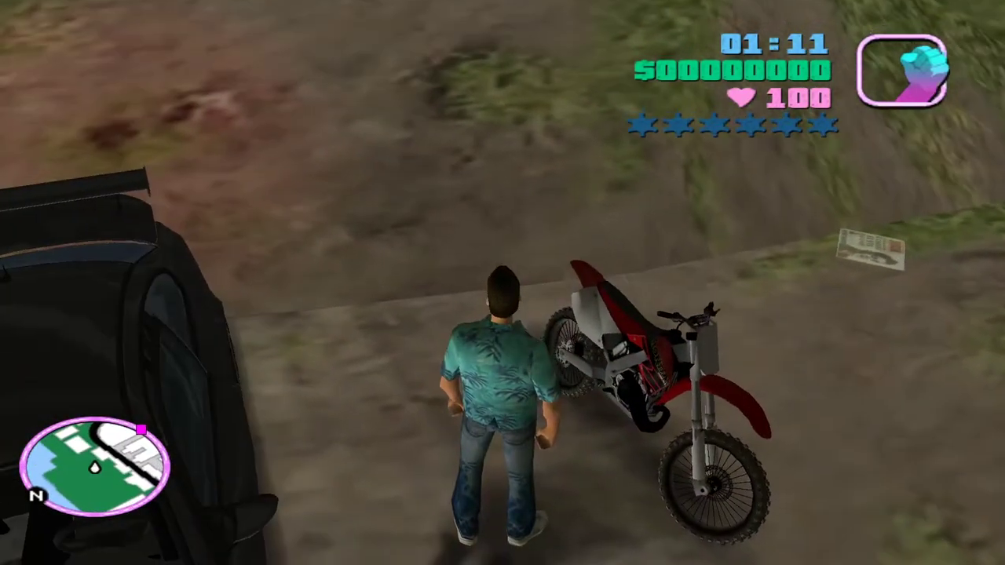
pyautogui.press('w')
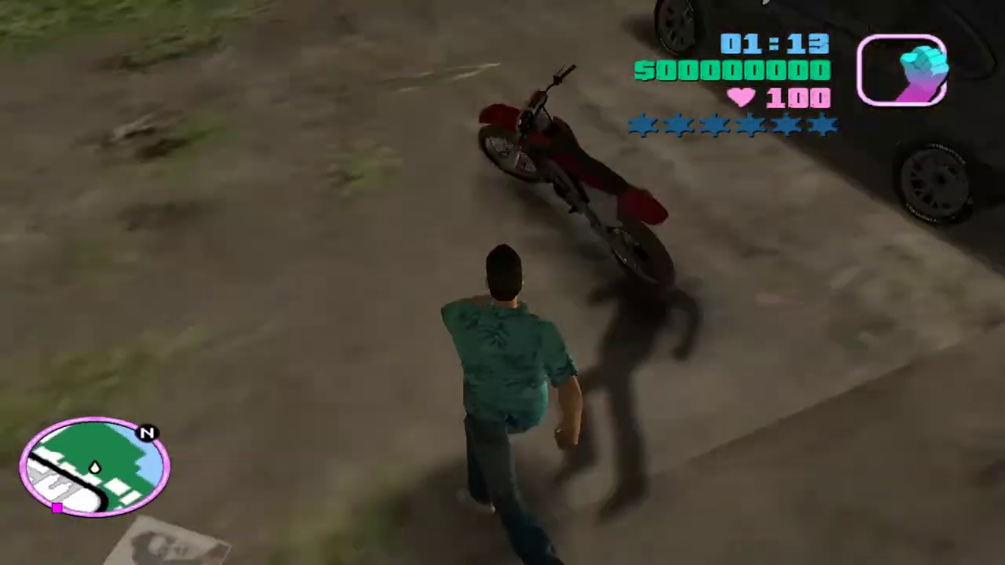
pyautogui.press('f')
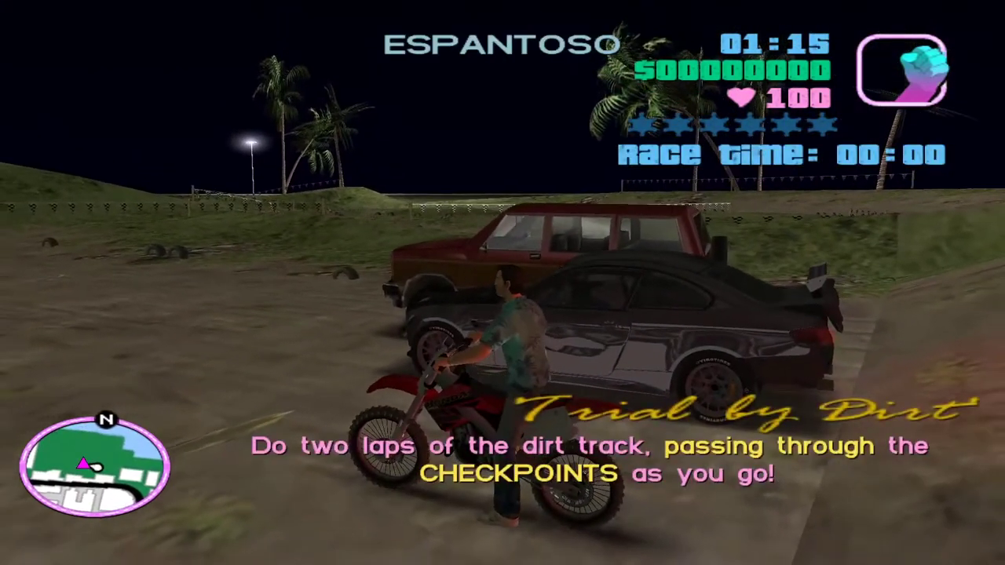
# - Quit the running game, accepting the loss of unsaved progress
pyautogui.press('Escape')
pyautogui.click(537, 384)
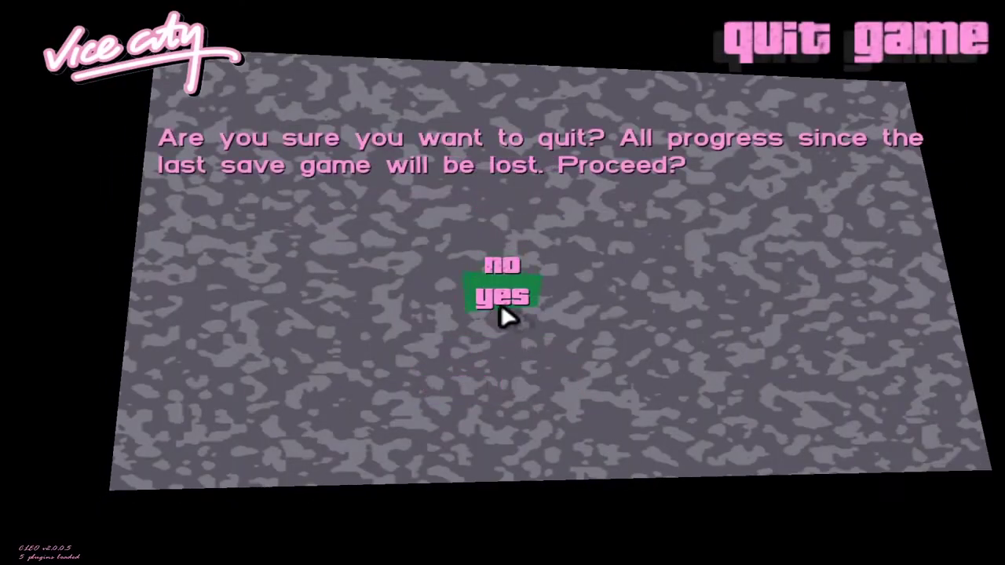